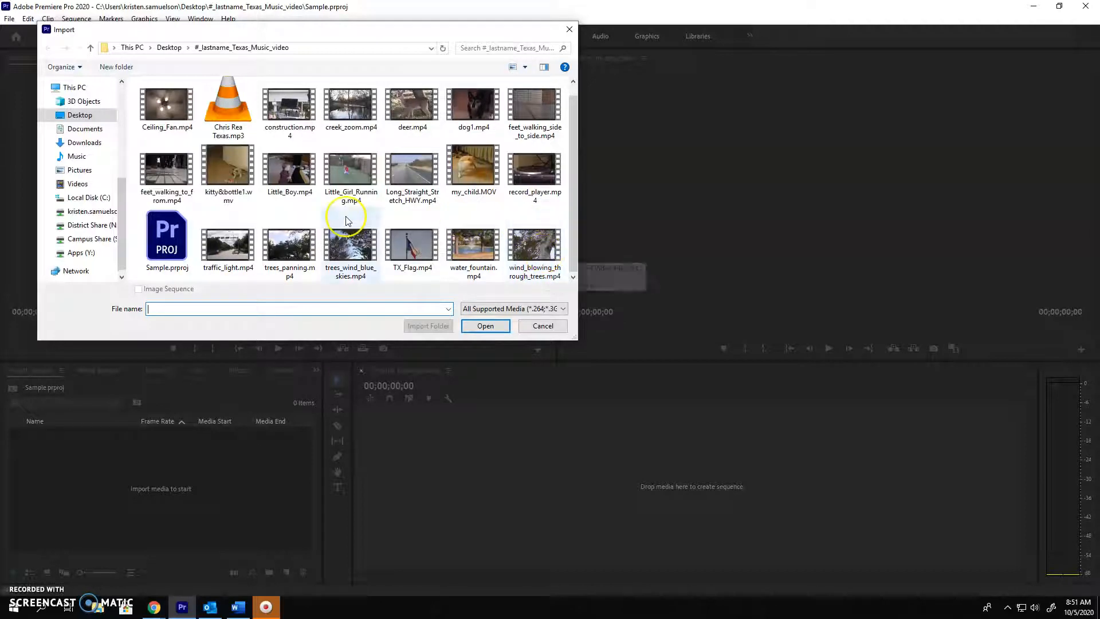
{"action": "left_click", "coordinate": [551, 247]}
{"action": "left_click", "coordinate": [227, 244], "text": "shift"}
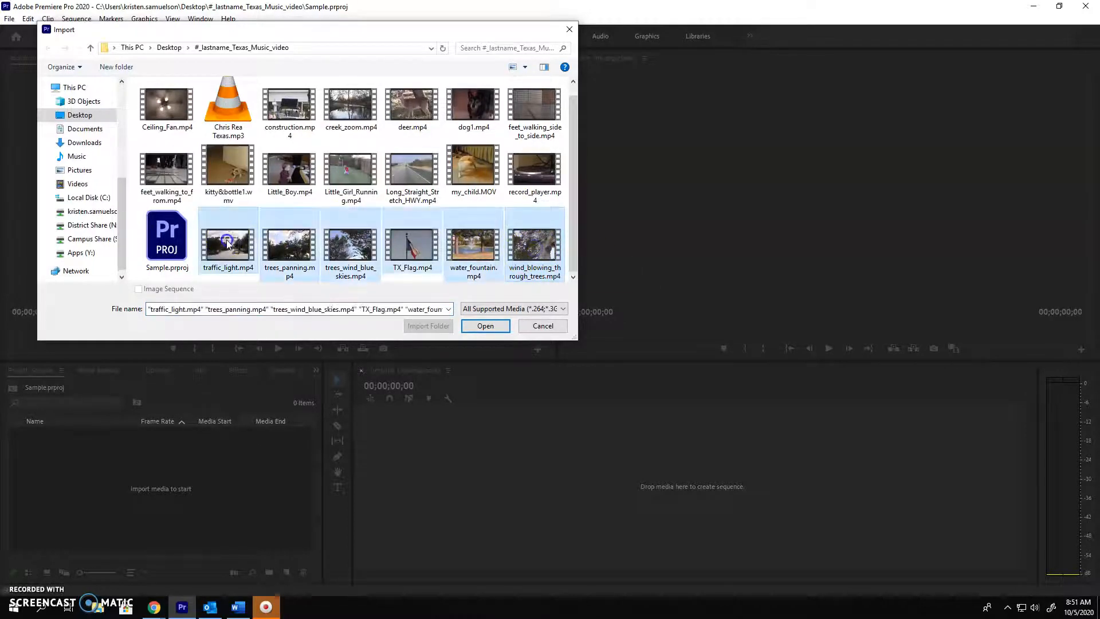
{"action": "left_click", "coordinate": [544, 248]}
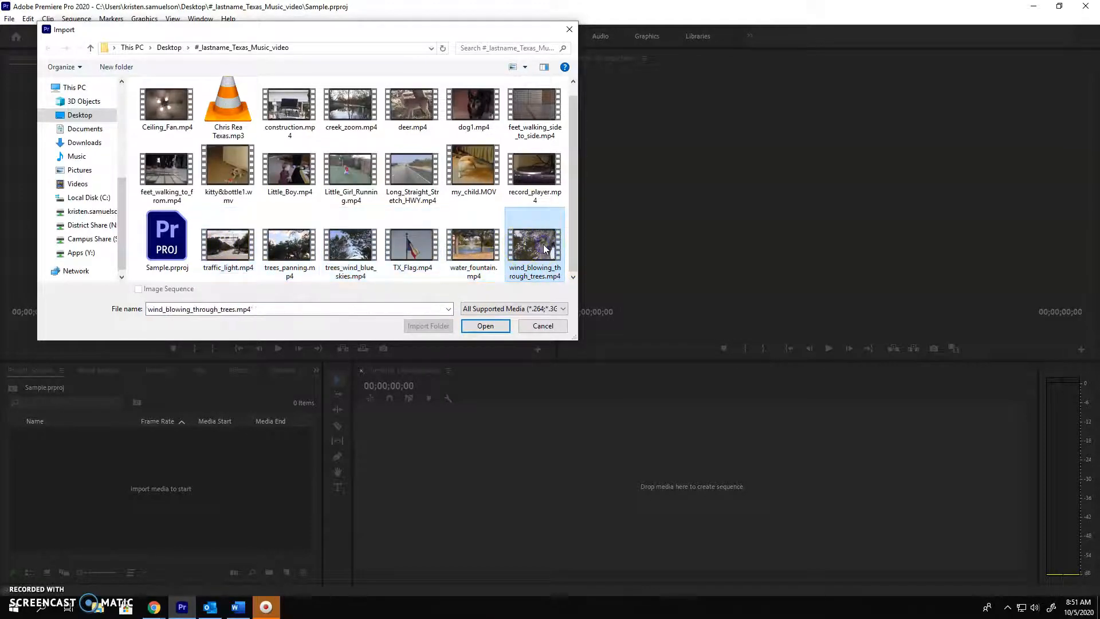
{"action": "left_click", "coordinate": [224, 248], "text": "shift"}
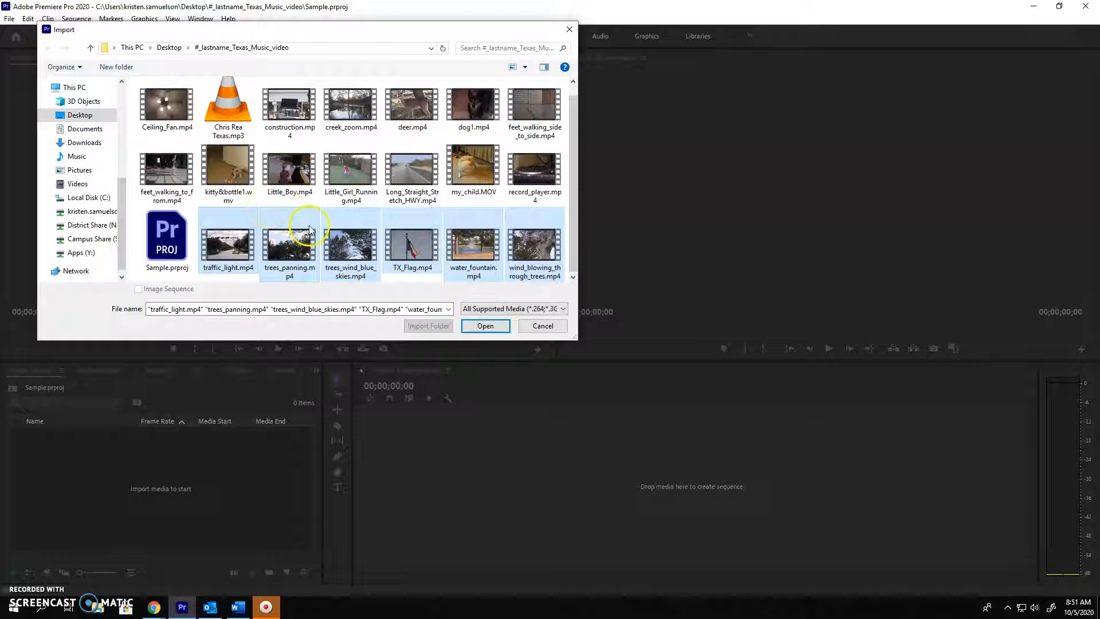
Import deer.mp4, my_child.MOV, dog1.mp4, TX_Flag.mp4, Little_Boy.mp4 and record_player.mp4 together into the project
{"action": "left_click", "coordinate": [395, 117]}
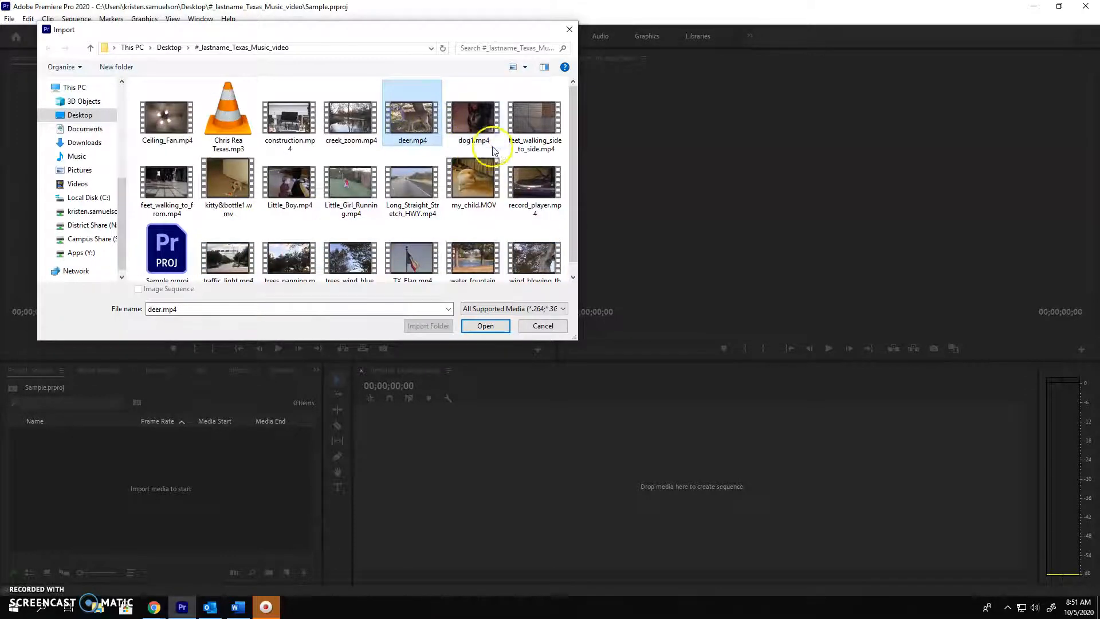
{"action": "left_click", "coordinate": [473, 185], "text": "ctrl"}
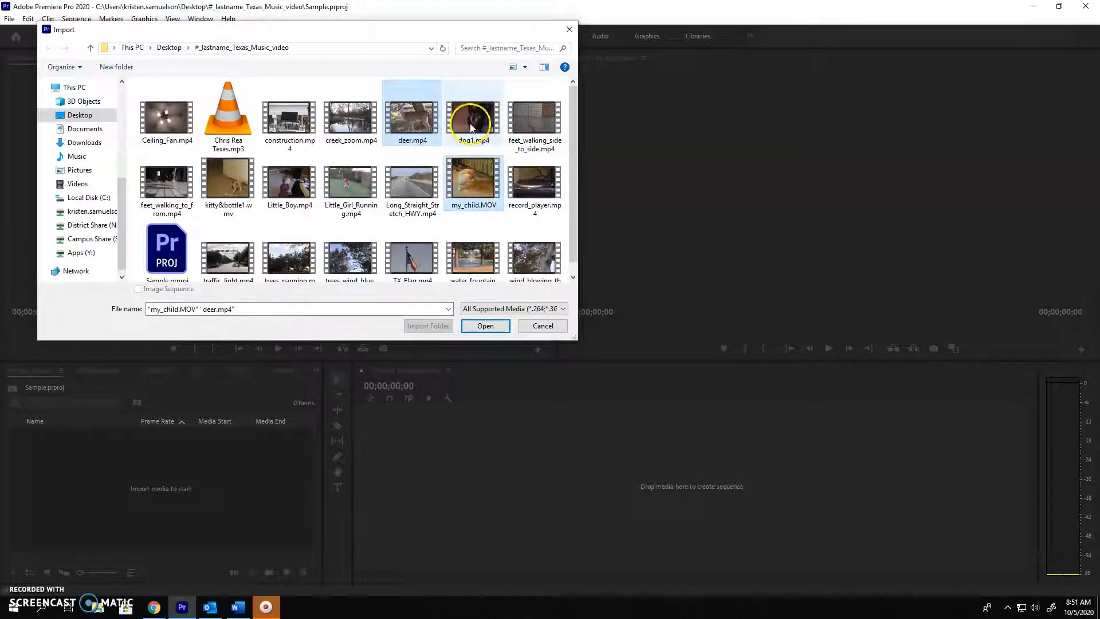
{"action": "left_click", "coordinate": [473, 120], "text": "ctrl"}
{"action": "left_click", "coordinate": [399, 270], "text": "ctrl"}
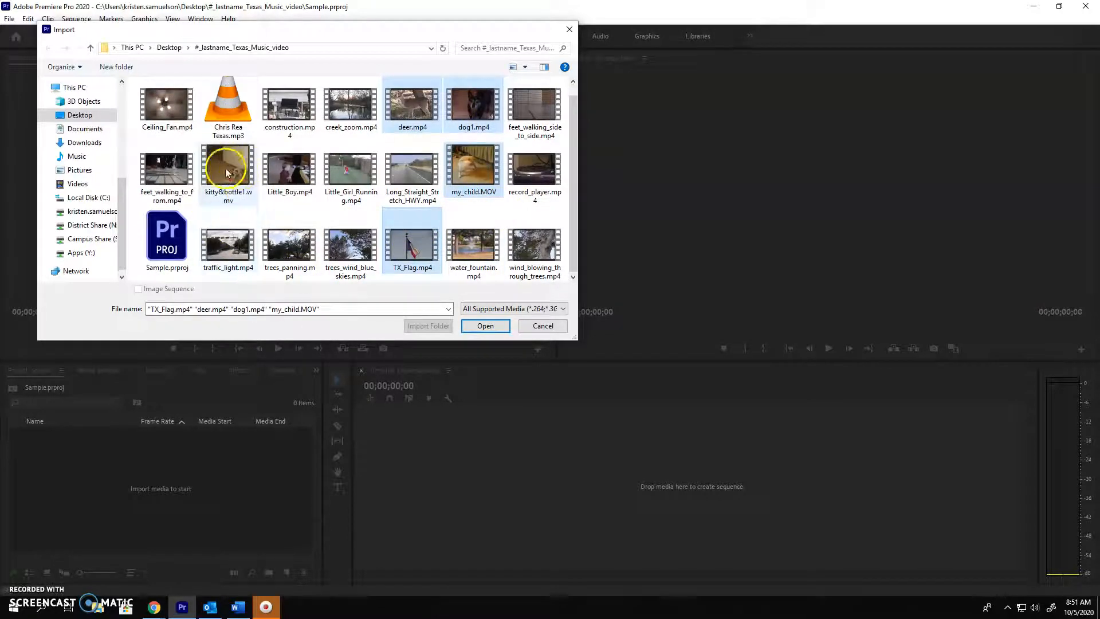
{"action": "left_click", "coordinate": [289, 180], "text": "ctrl"}
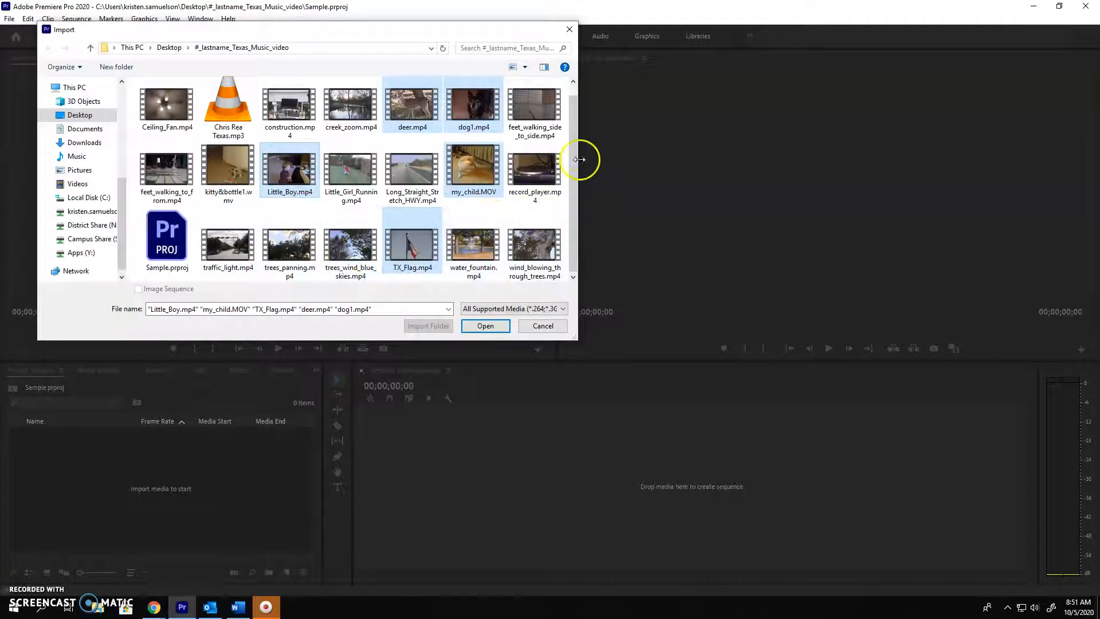
{"action": "left_click", "coordinate": [543, 182], "text": "ctrl"}
{"action": "left_click", "coordinate": [484, 325]}
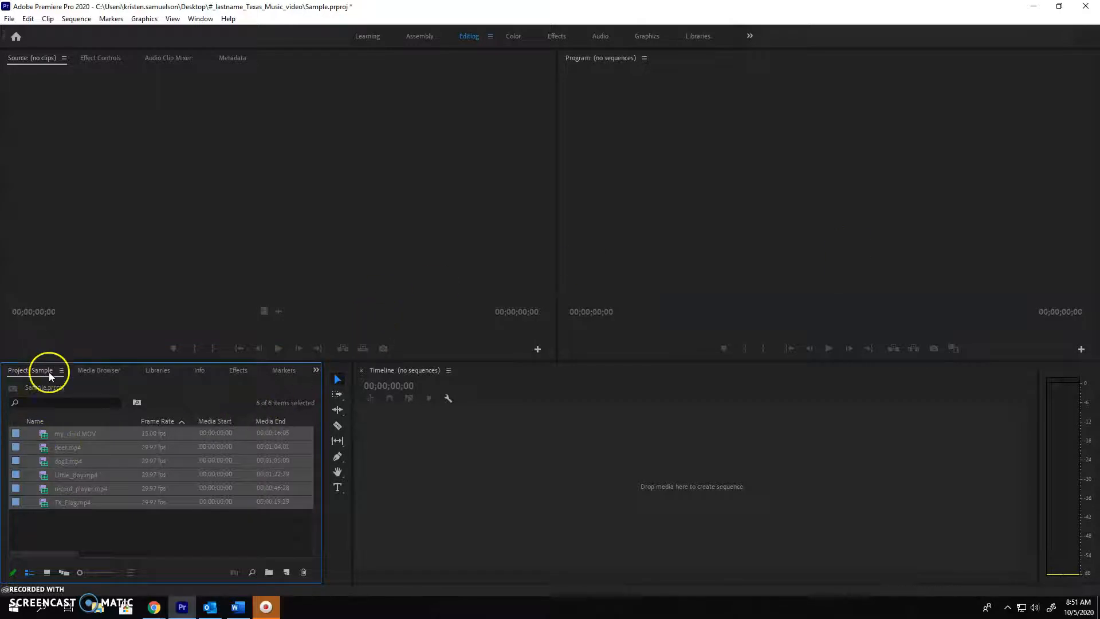
Open my_child.MOV in the Source monitor and preview the start of the clip
{"action": "left_click", "coordinate": [271, 575]}
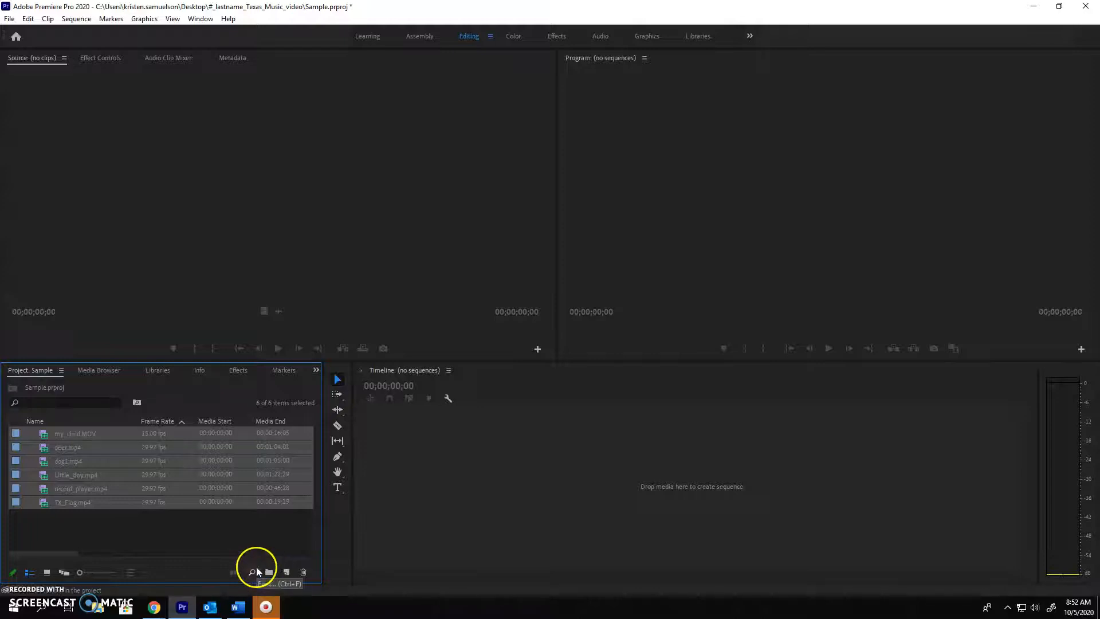
{"action": "left_click", "coordinate": [105, 435]}
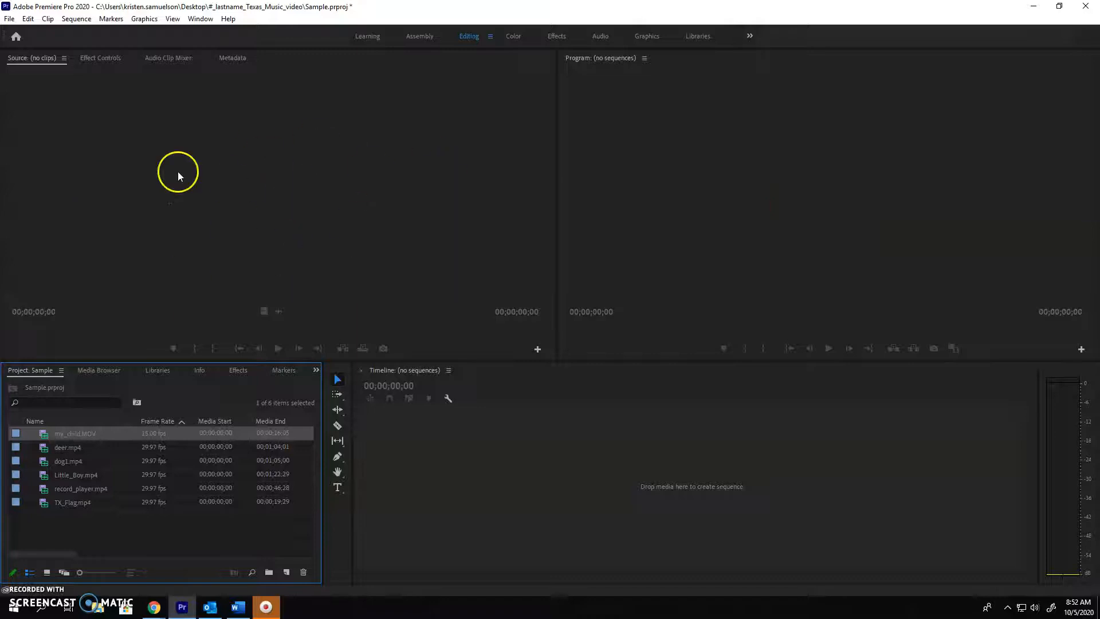
{"action": "double_click", "coordinate": [45, 437]}
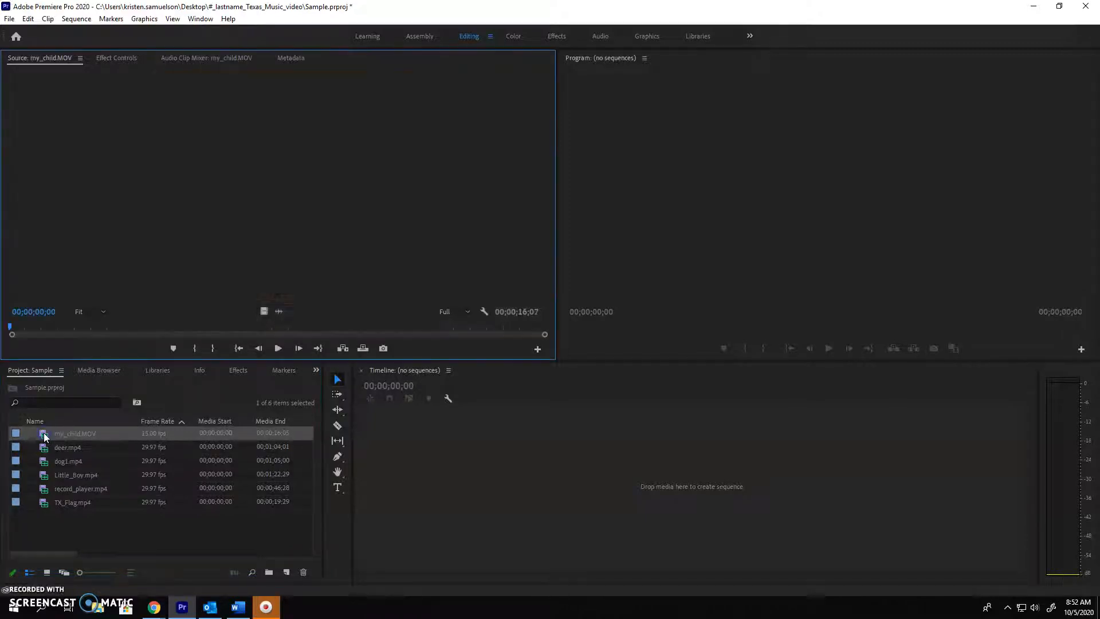
{"action": "left_click", "coordinate": [373, 290]}
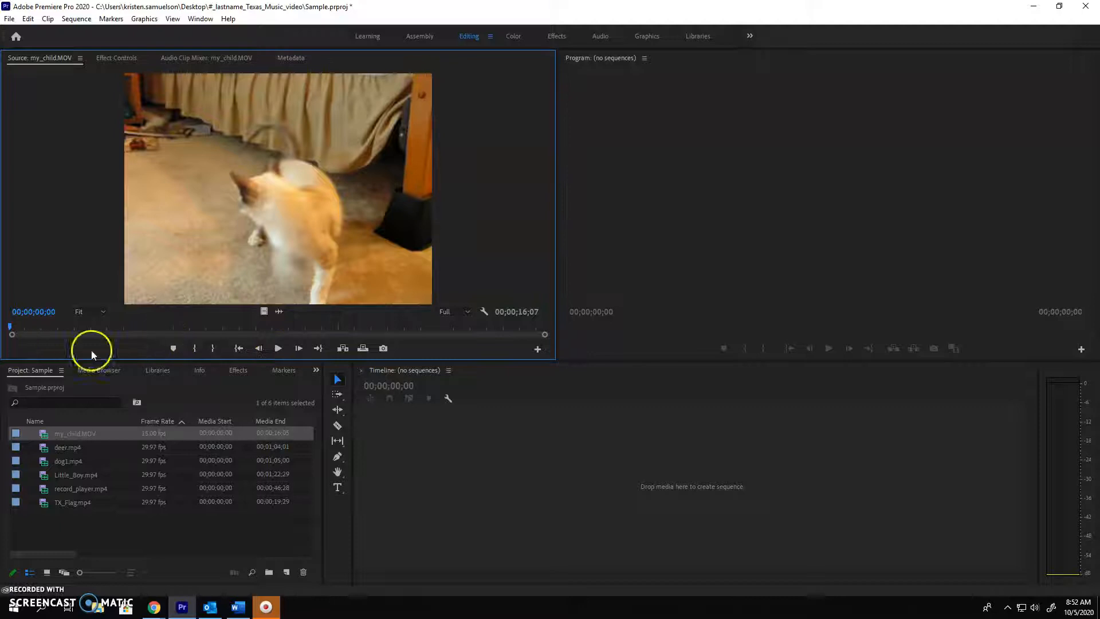
{"action": "left_click", "coordinate": [279, 348]}
{"action": "left_click", "coordinate": [281, 348]}
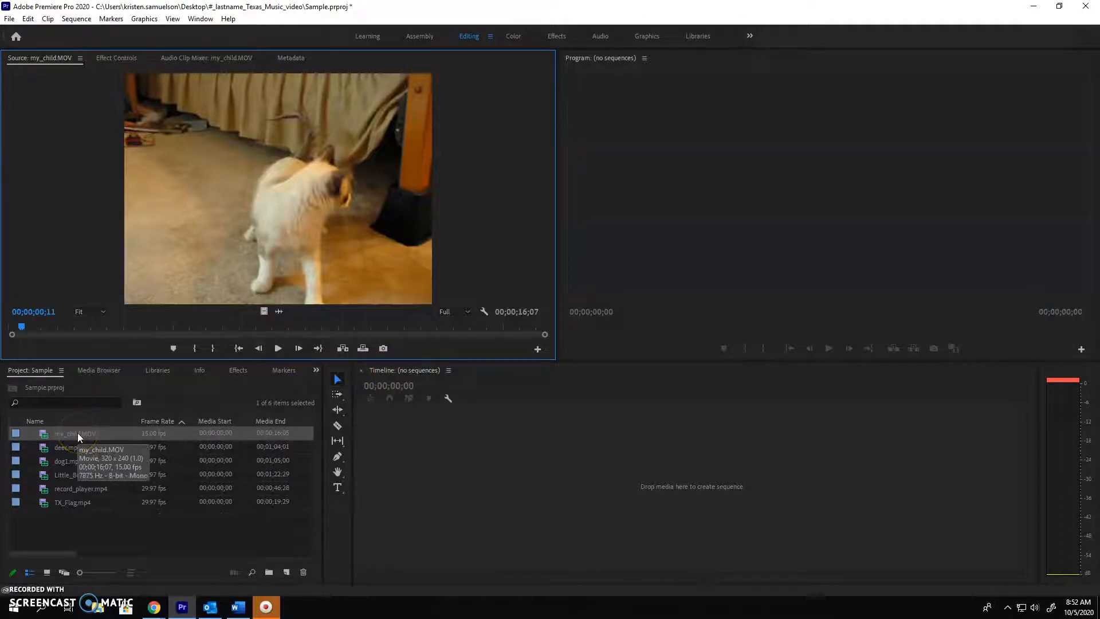
Create a sequence from my_child.MOV in the empty timeline, then unlink and delete the clip's audio
{"action": "left_click_drag", "start_coordinate": [55, 433], "coordinate": [408, 445]}
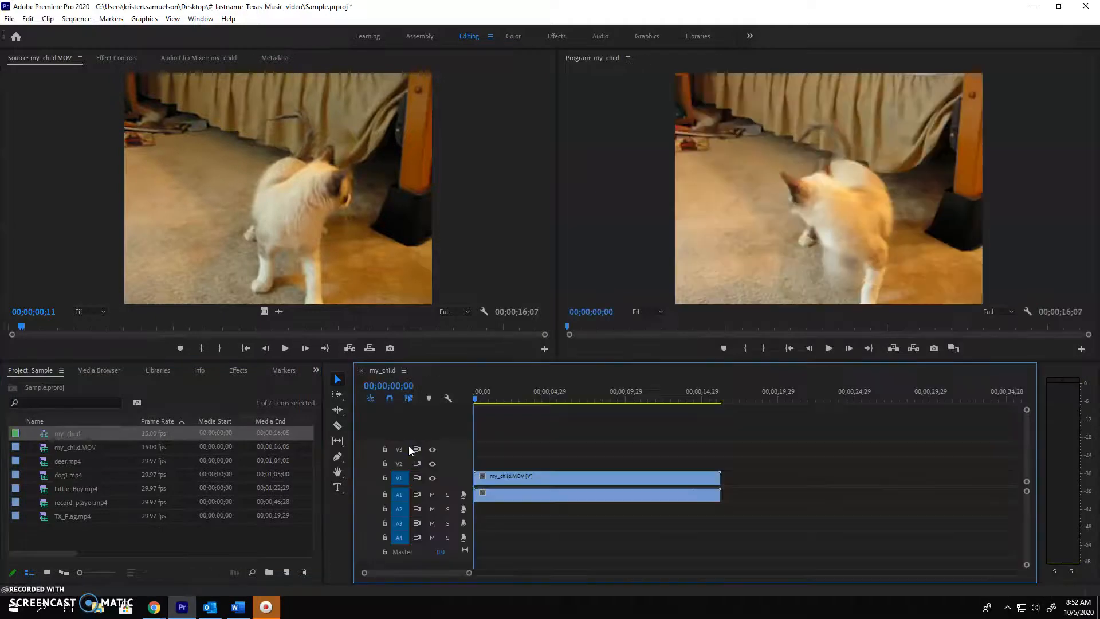
{"action": "right_click", "coordinate": [552, 480]}
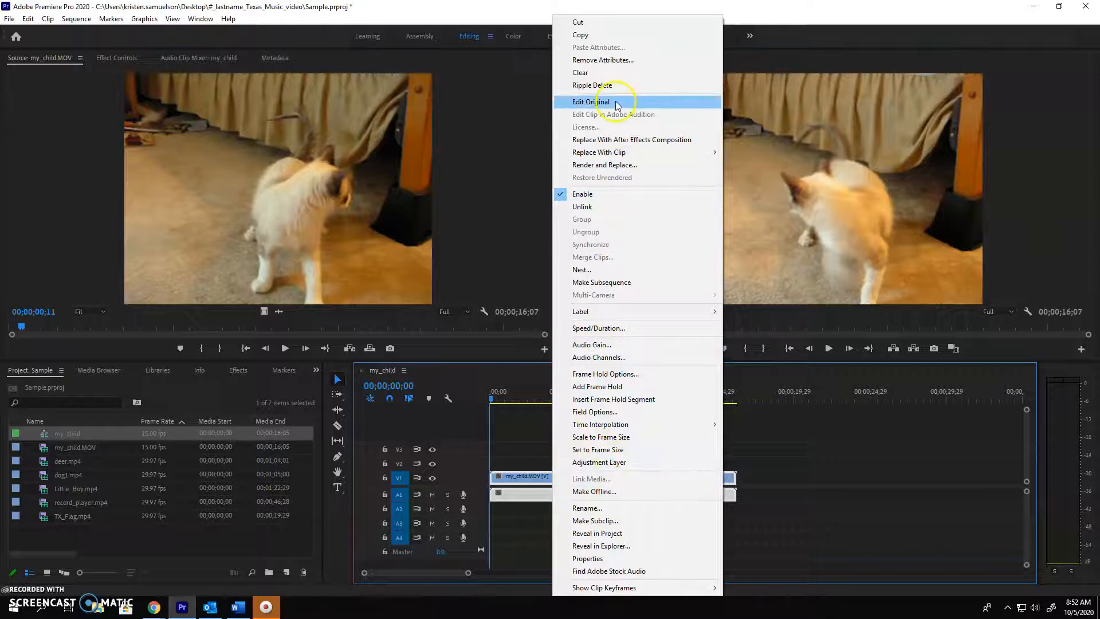
{"action": "left_click", "coordinate": [619, 195]}
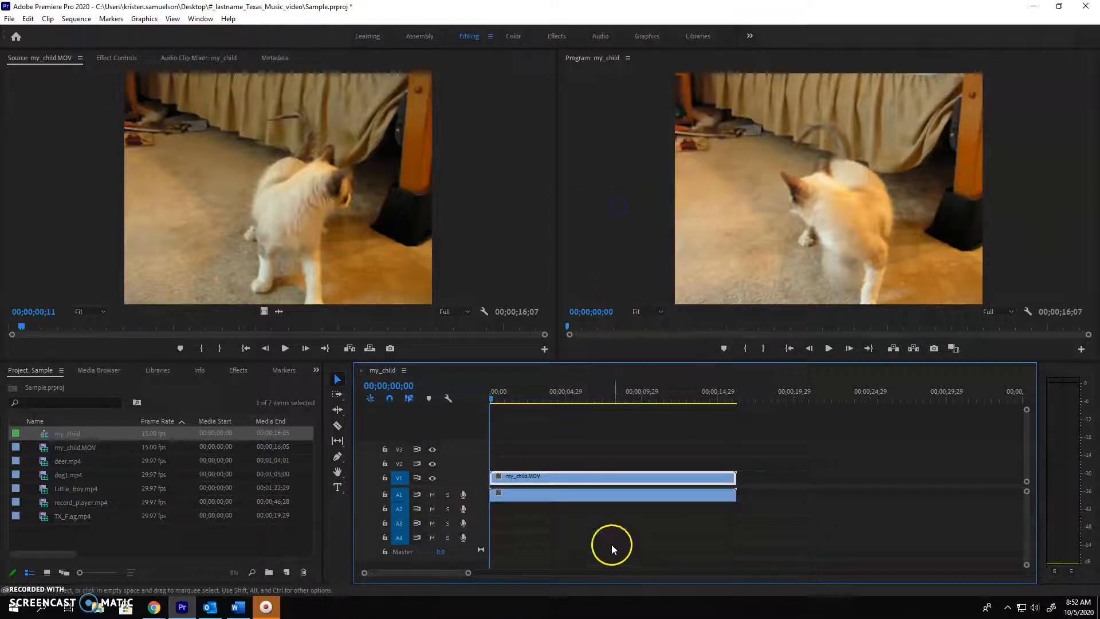
{"action": "left_click", "coordinate": [585, 496]}
{"action": "key", "text": "Delete"}
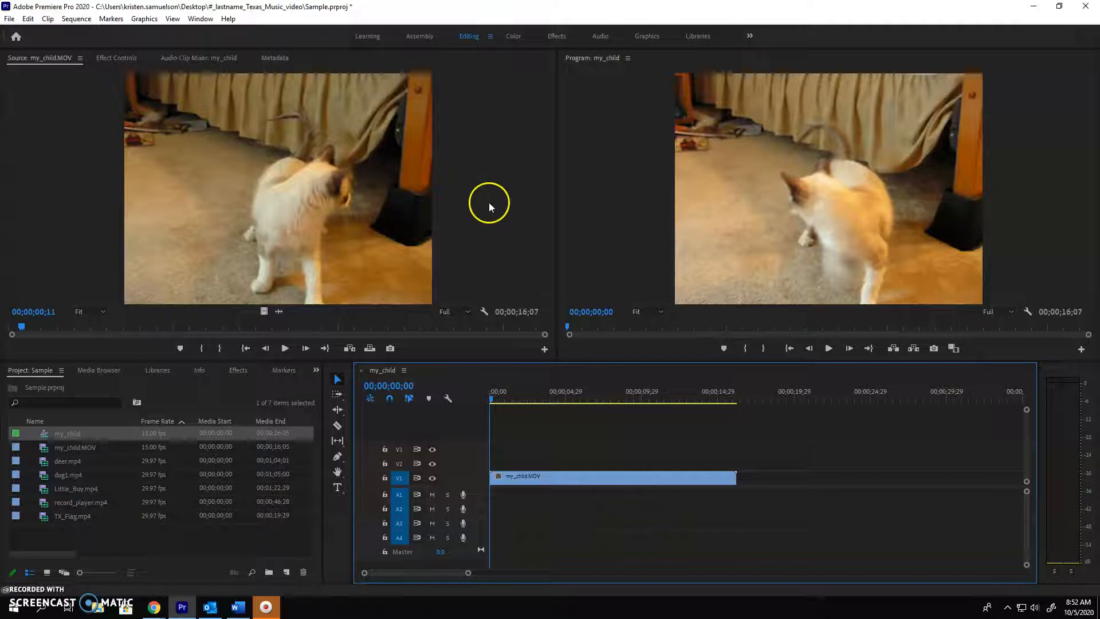
Split the my_child.MOV clip in the timeline at 00;00;08;13 with the Razor tool and delete the part after the cut
{"action": "left_click_drag", "start_coordinate": [531, 387], "coordinate": [491, 400]}
{"action": "left_click", "coordinate": [829, 348]}
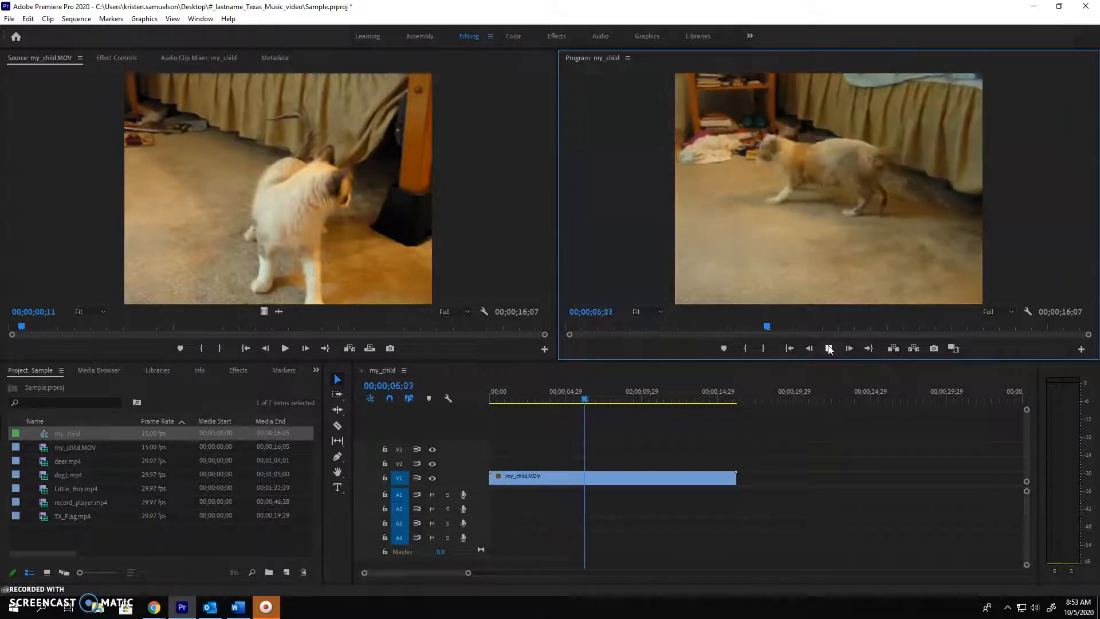
{"action": "left_click", "coordinate": [829, 348]}
{"action": "left_click", "coordinate": [337, 425]}
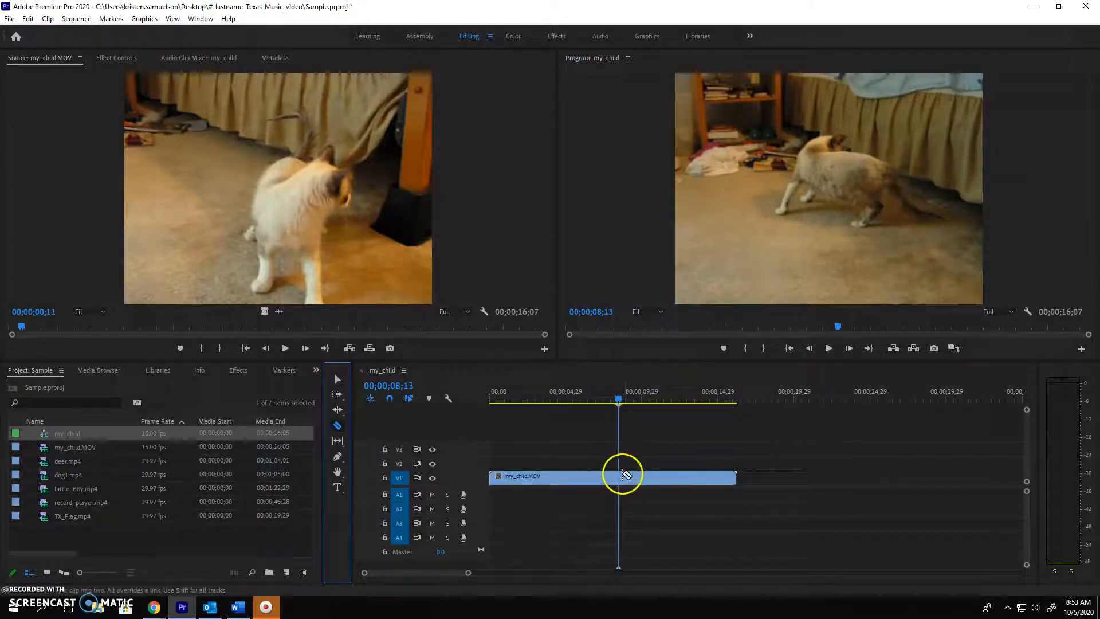
{"action": "left_click", "coordinate": [619, 475]}
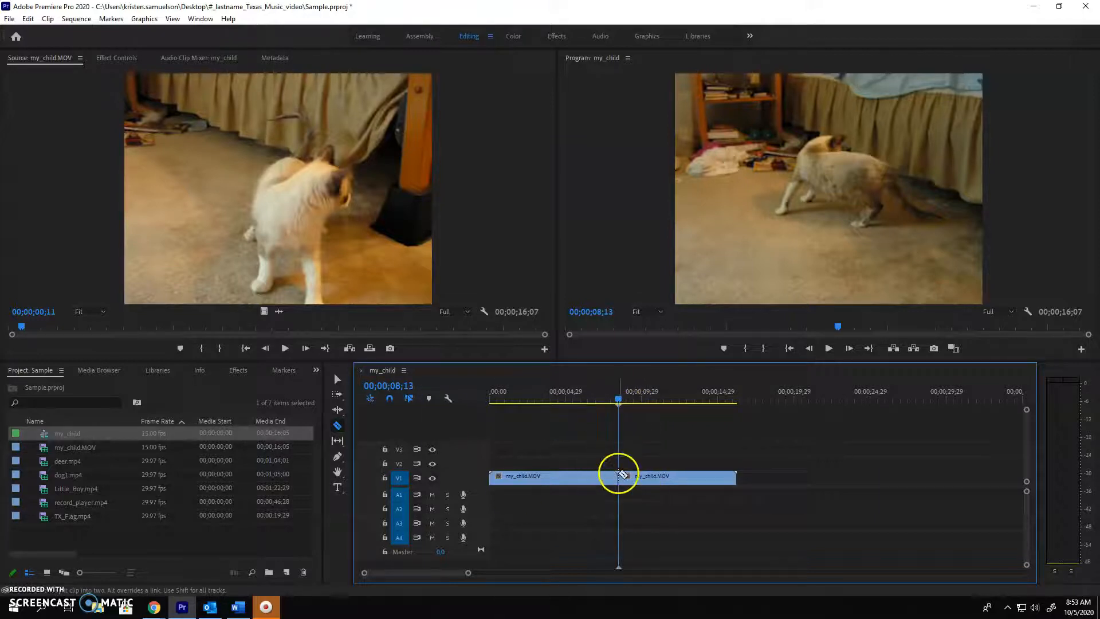
{"action": "left_click", "coordinate": [338, 379]}
{"action": "left_click", "coordinate": [687, 480]}
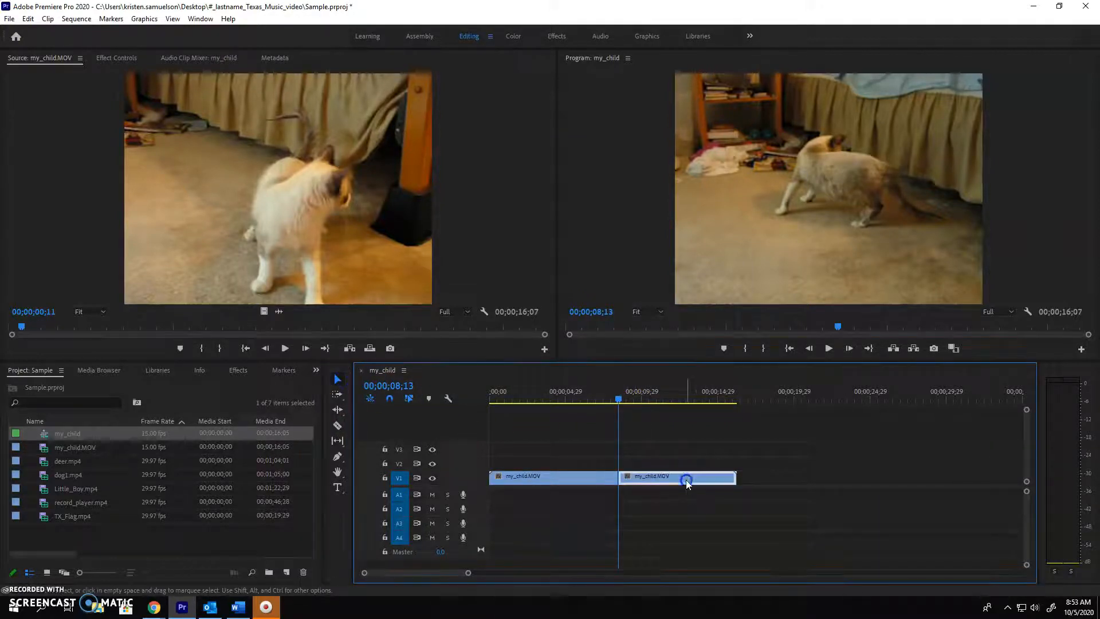
{"action": "key", "text": "Delete"}
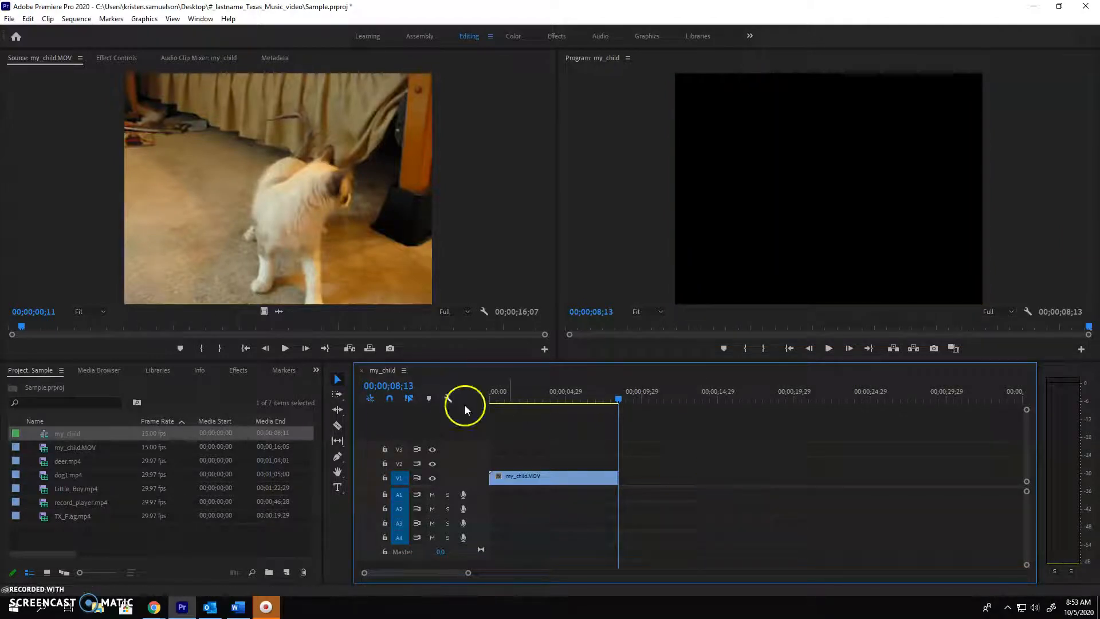
Open deer.mp4 in the Source monitor, preview it and mark its In point at 00;00;03;01
{"action": "left_click", "coordinate": [91, 462]}
{"action": "left_click", "coordinate": [44, 464]}
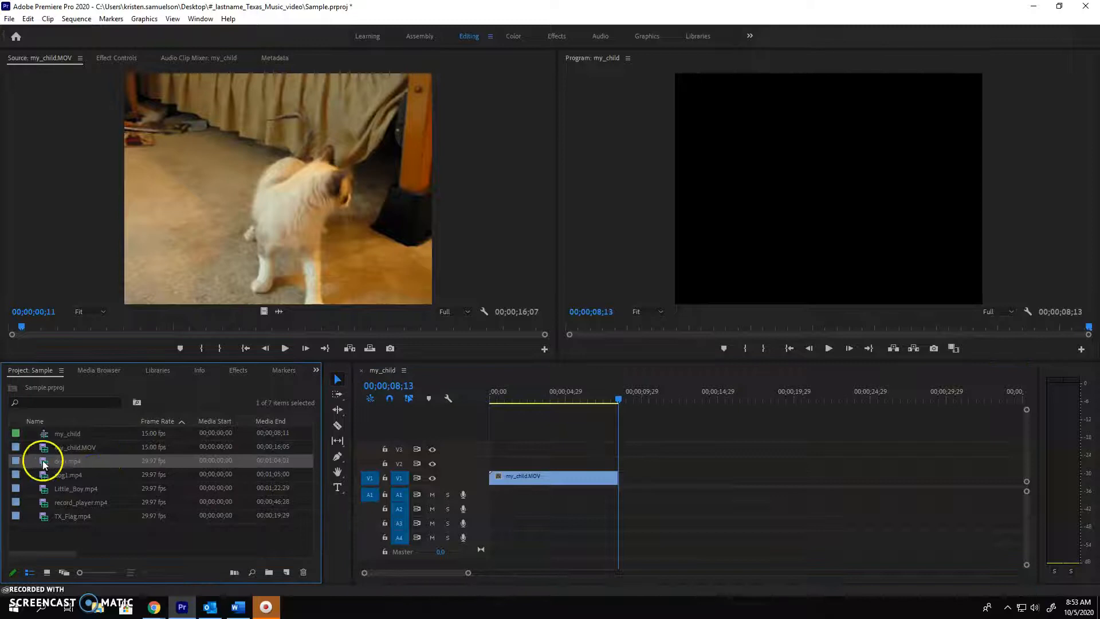
{"action": "double_click", "coordinate": [44, 464]}
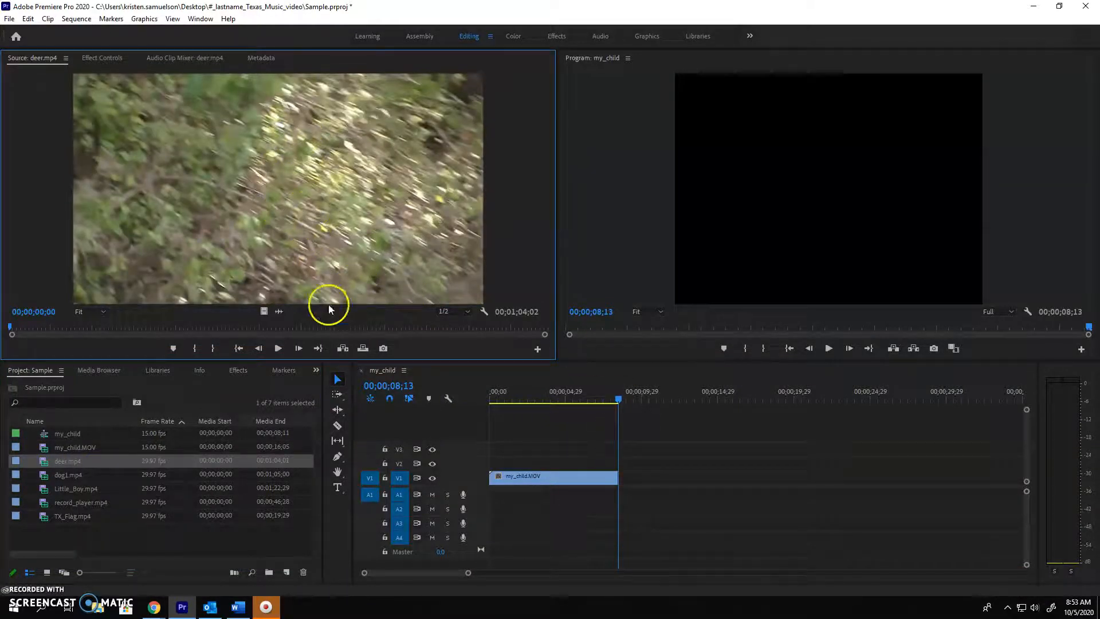
{"action": "left_click", "coordinate": [277, 349]}
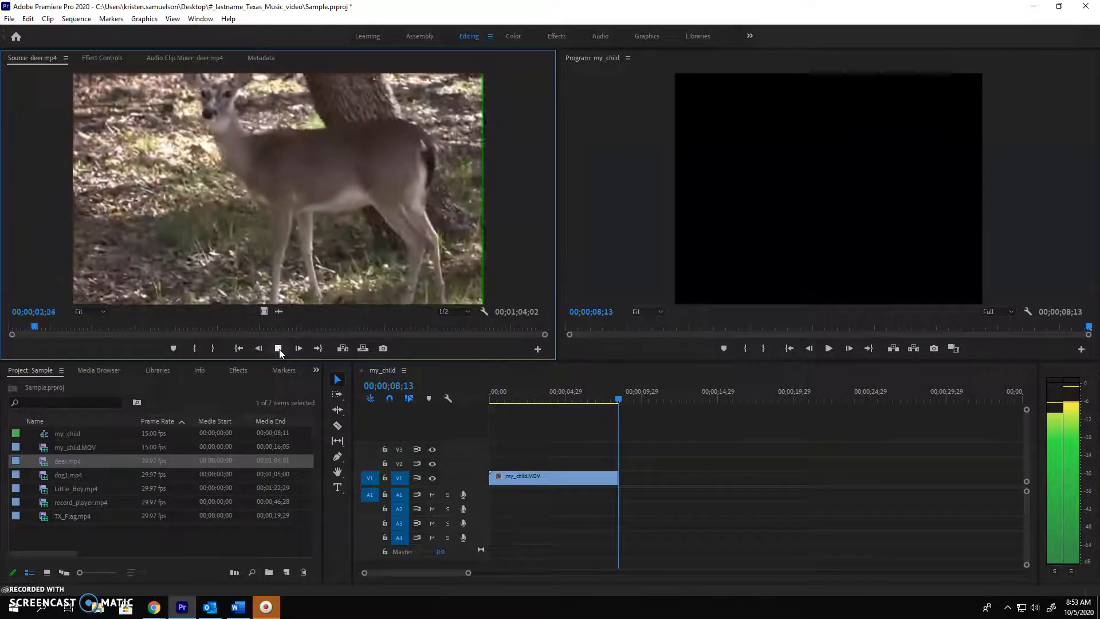
{"action": "left_click", "coordinate": [279, 349]}
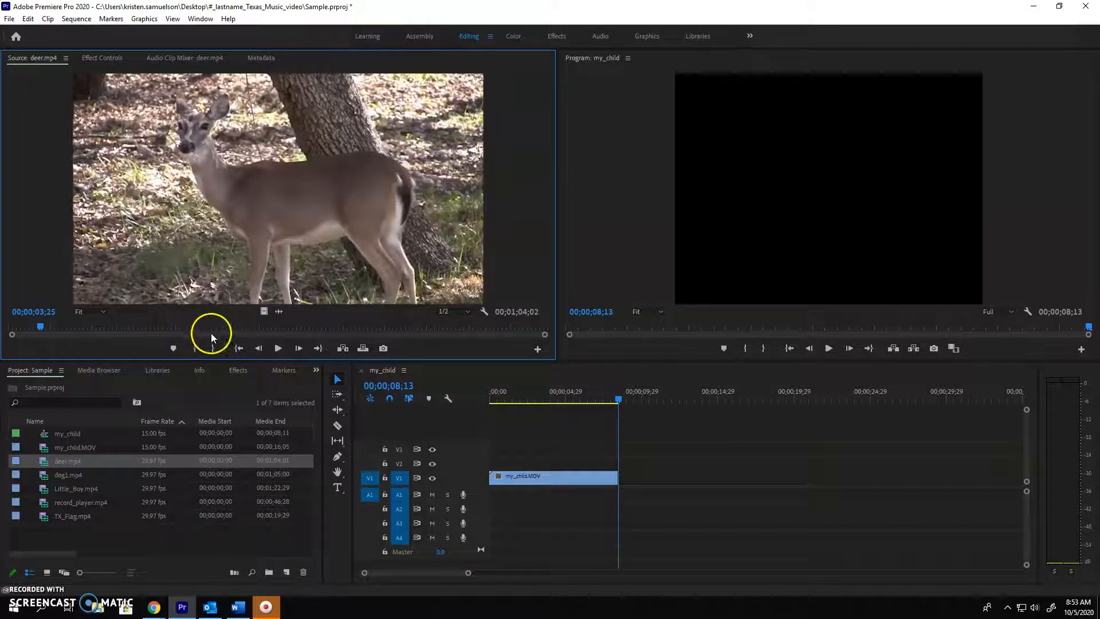
{"action": "left_click_drag", "start_coordinate": [40, 324], "coordinate": [34, 324]}
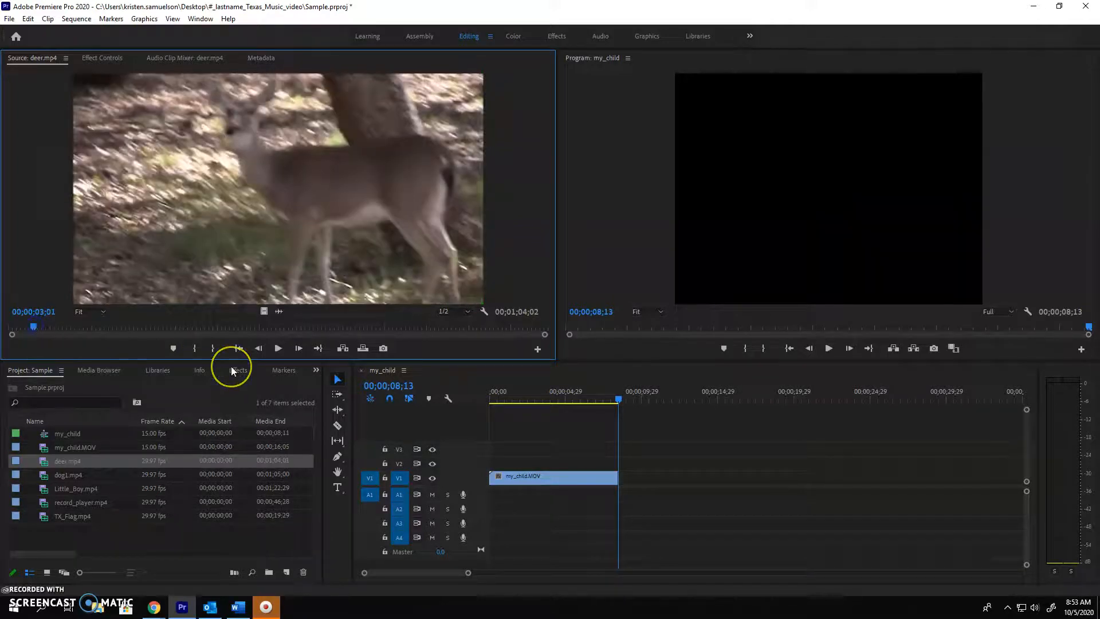
{"action": "left_click", "coordinate": [192, 349]}
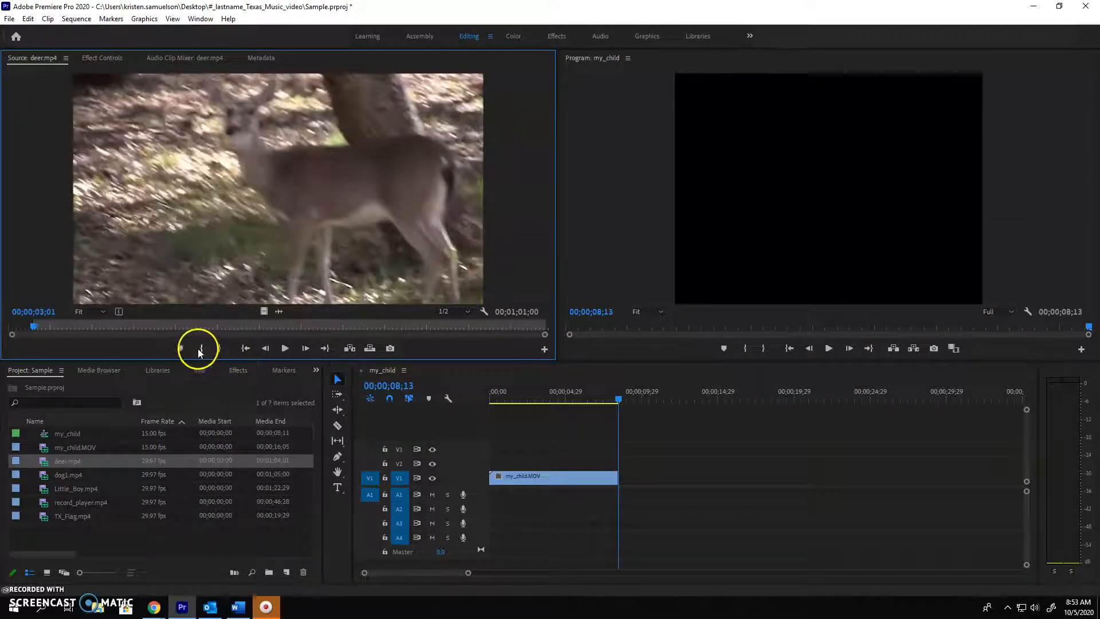
Play deer.mp4 from its In point and mark the Out point at 00;00;13;11
{"action": "left_click", "coordinate": [285, 348]}
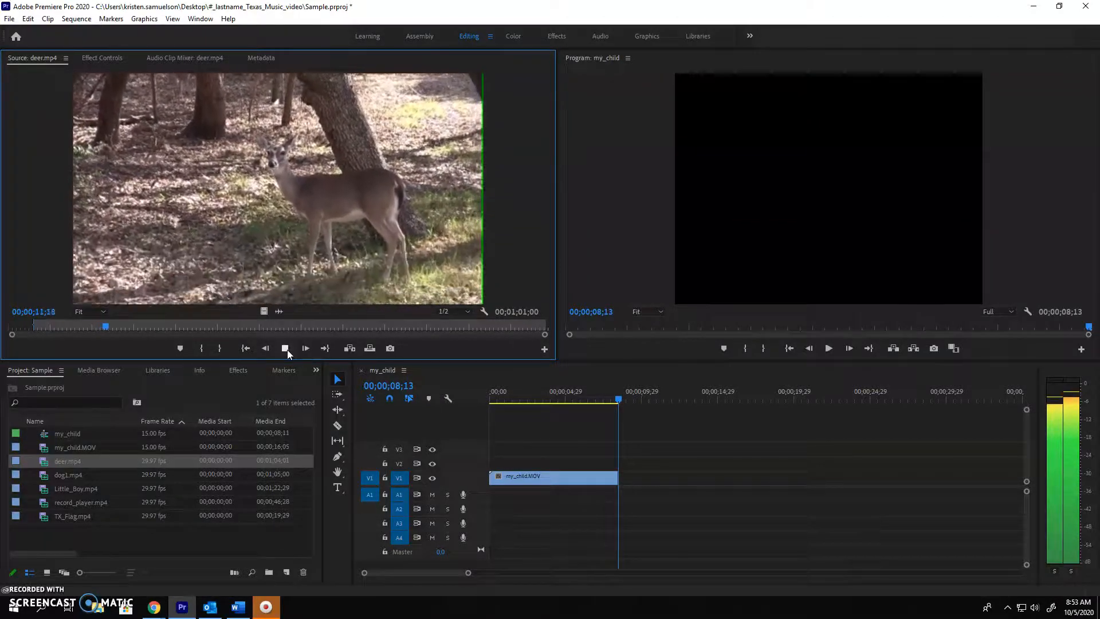
{"action": "left_click", "coordinate": [285, 348]}
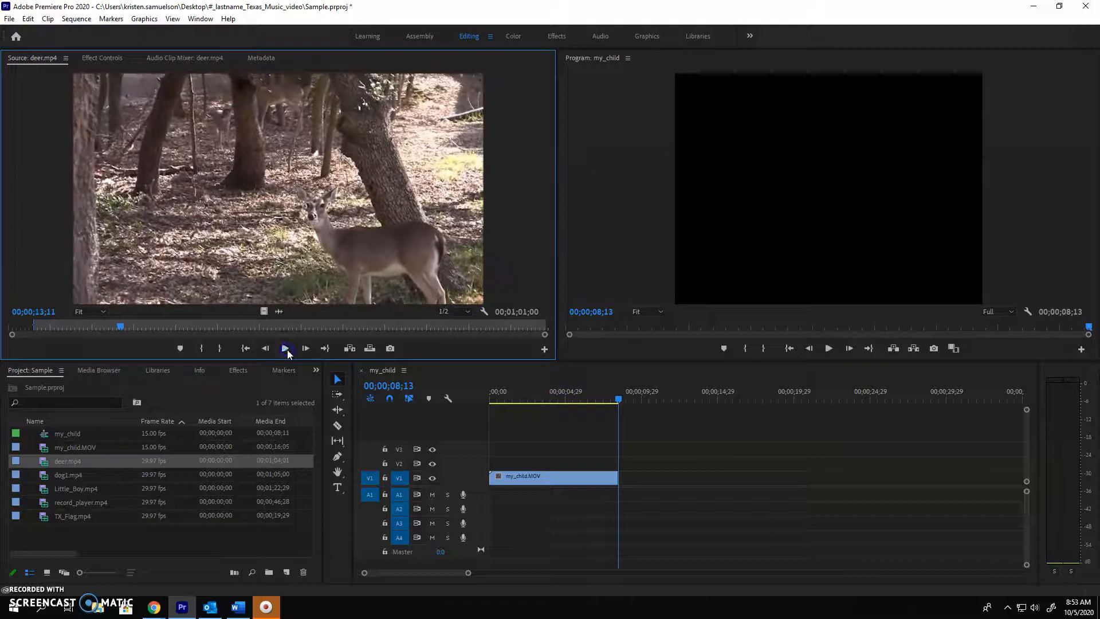
{"action": "key", "text": "o"}
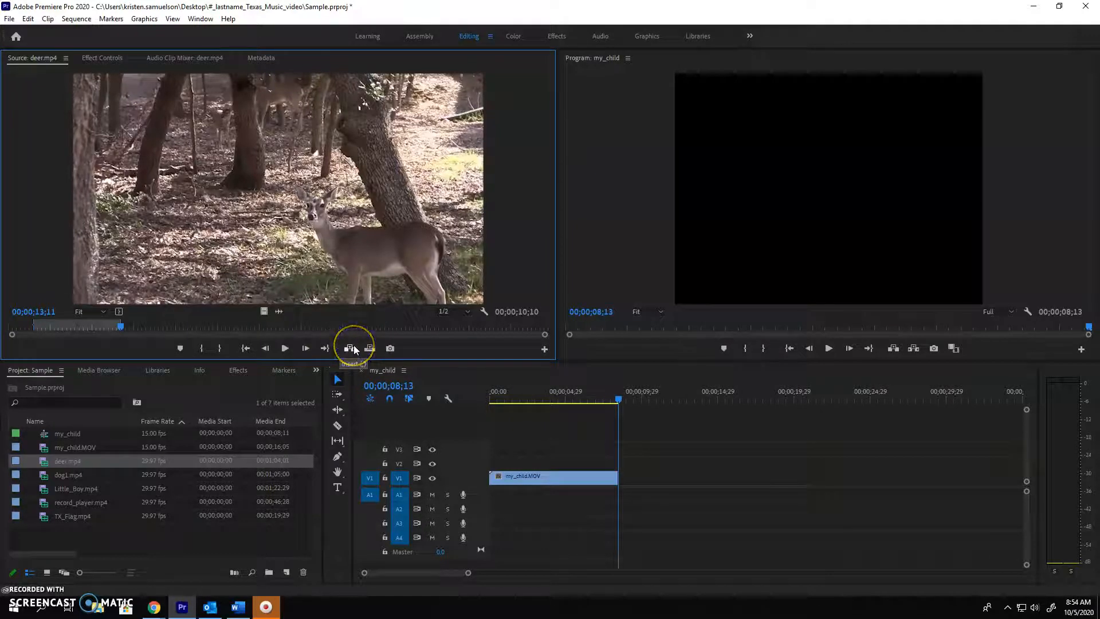
Insert the marked deer.mp4 segment into the sequence at 00;00;03;21, splitting the my_child.MOV clip around it
{"action": "left_click", "coordinate": [619, 399]}
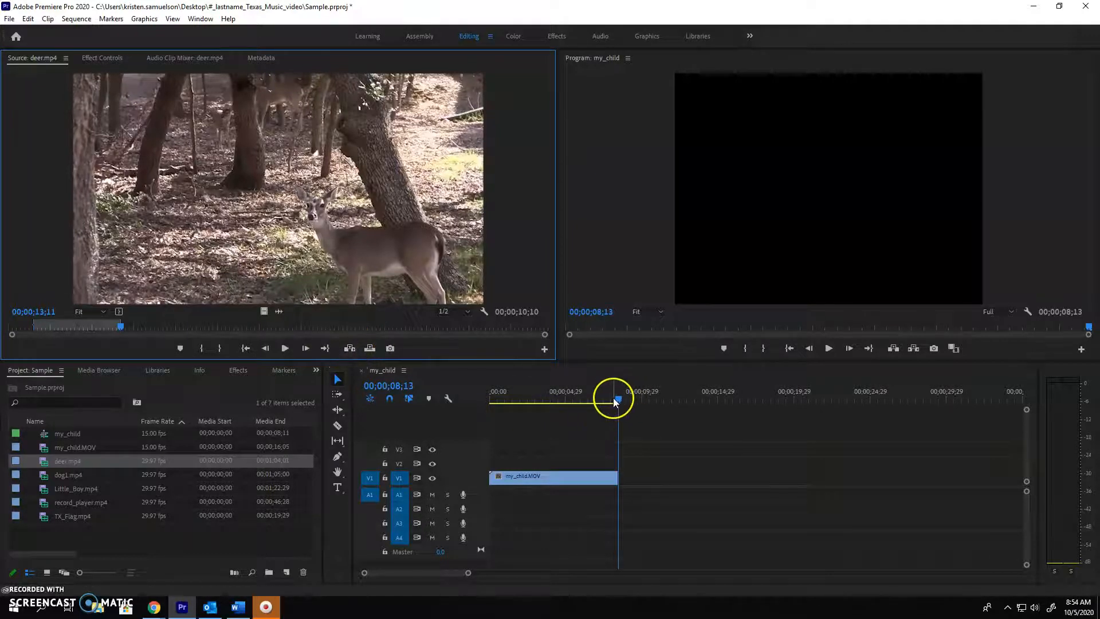
{"action": "left_click_drag", "start_coordinate": [620, 400], "coordinate": [546, 408]}
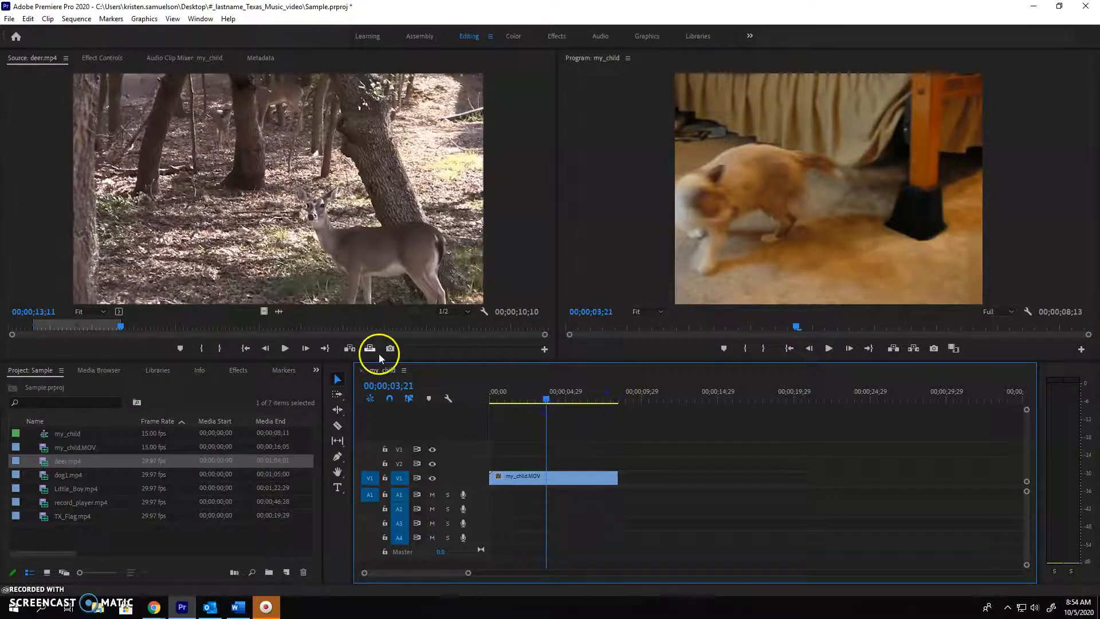
{"action": "left_click", "coordinate": [350, 348]}
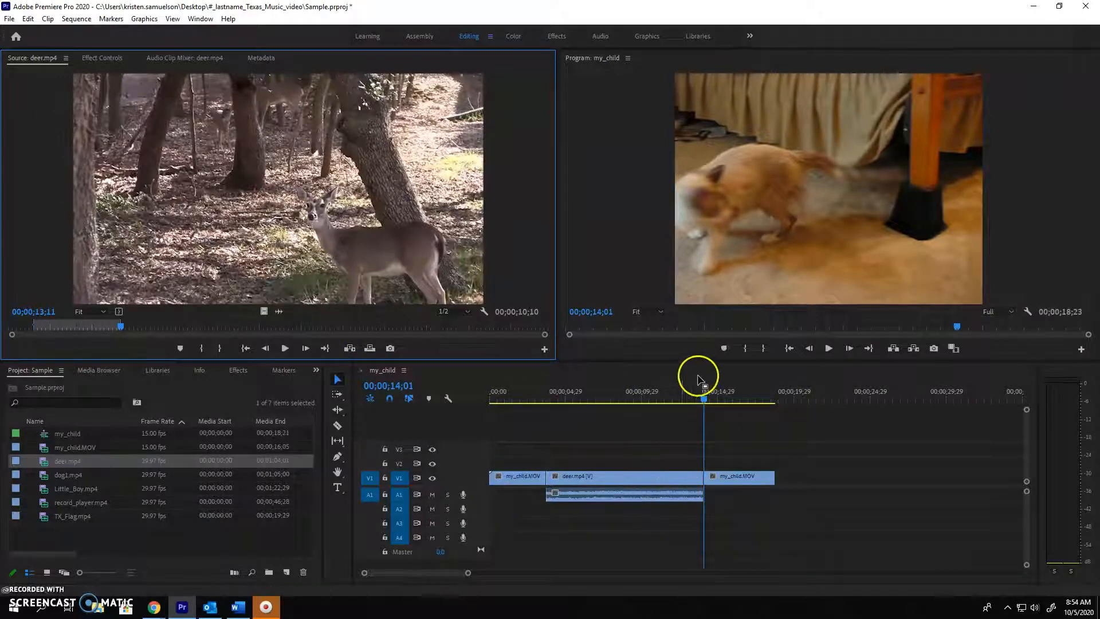
{"action": "mouse_move", "coordinate": [703, 402]}
{"action": "left_mouse_down"}
{"action": "mouse_move", "coordinate": [491, 404]}
{"action": "mouse_move", "coordinate": [713, 408]}
{"action": "left_mouse_up"}
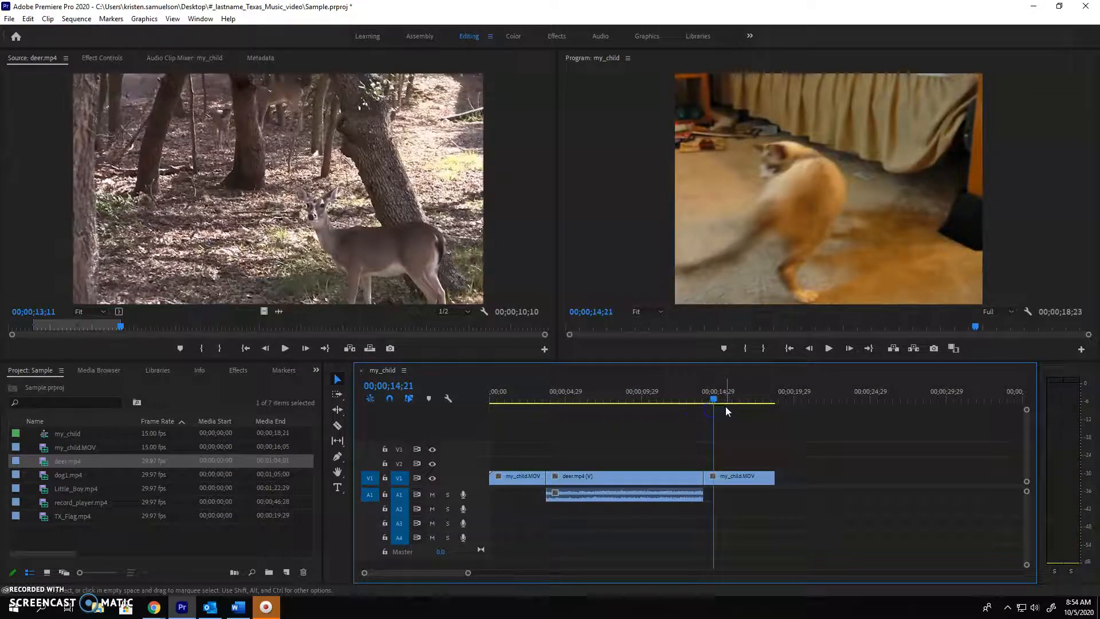
Undo the deer.mp4 insert and overwrite the sequence with the marked deer.mp4 segment at 00;00;03;21 instead
{"action": "key", "text": "ctrl+z"}
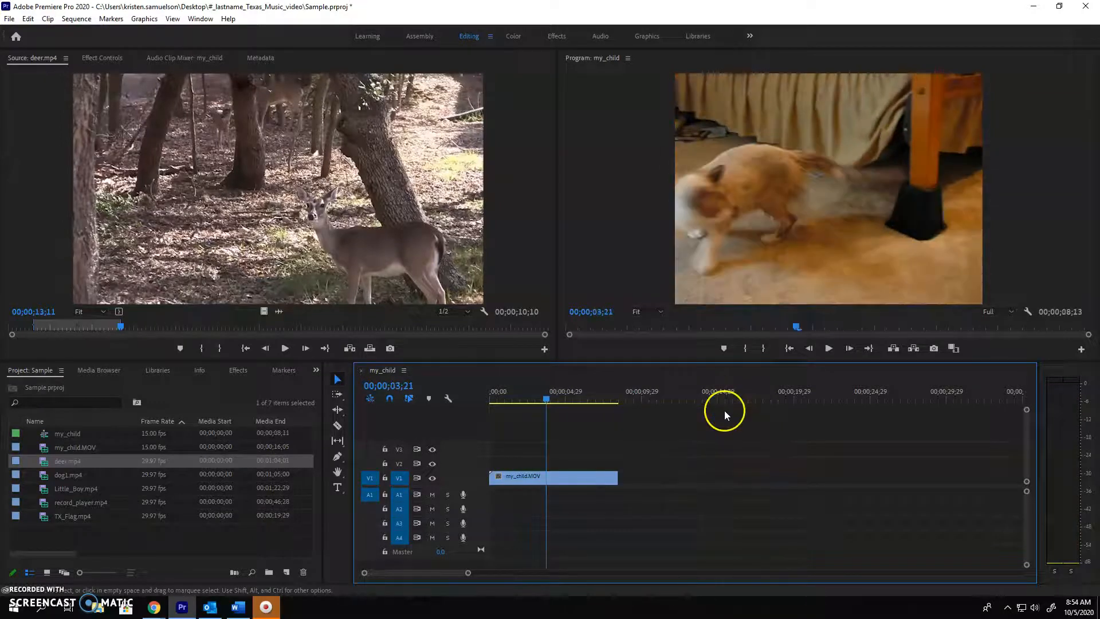
{"action": "left_click", "coordinate": [367, 349]}
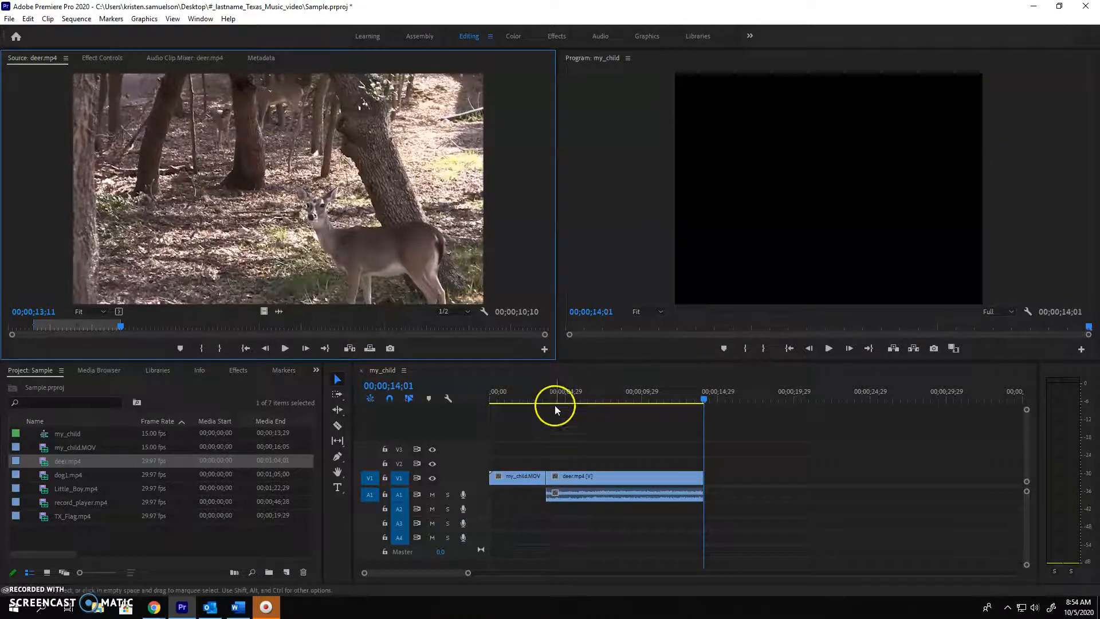
{"action": "left_click_drag", "start_coordinate": [548, 396], "coordinate": [546, 397]}
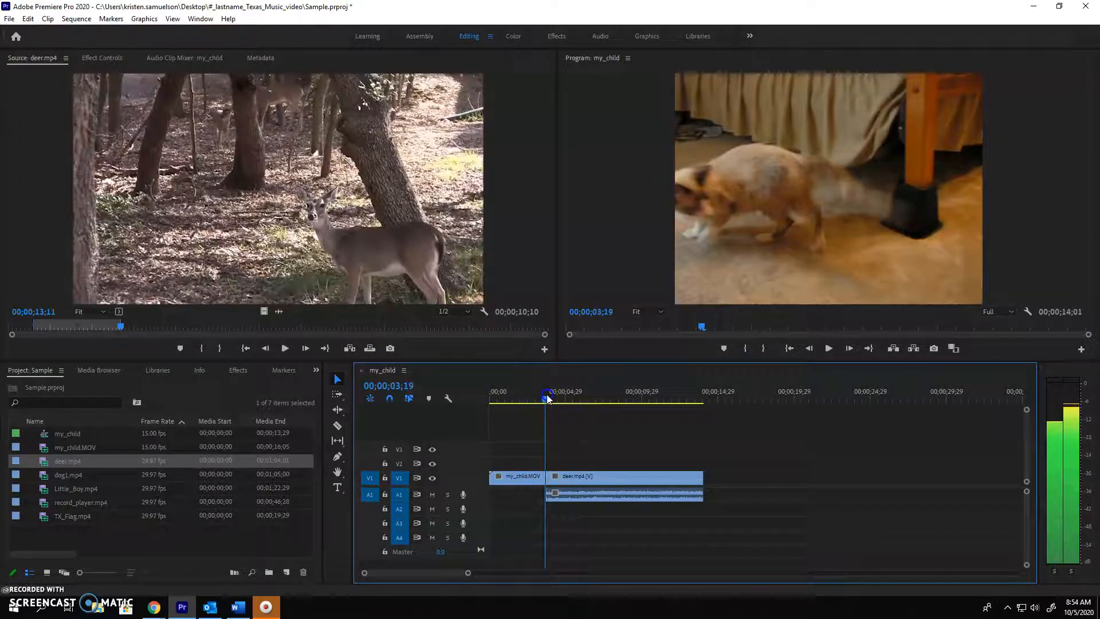
{"action": "left_click", "coordinate": [560, 469]}
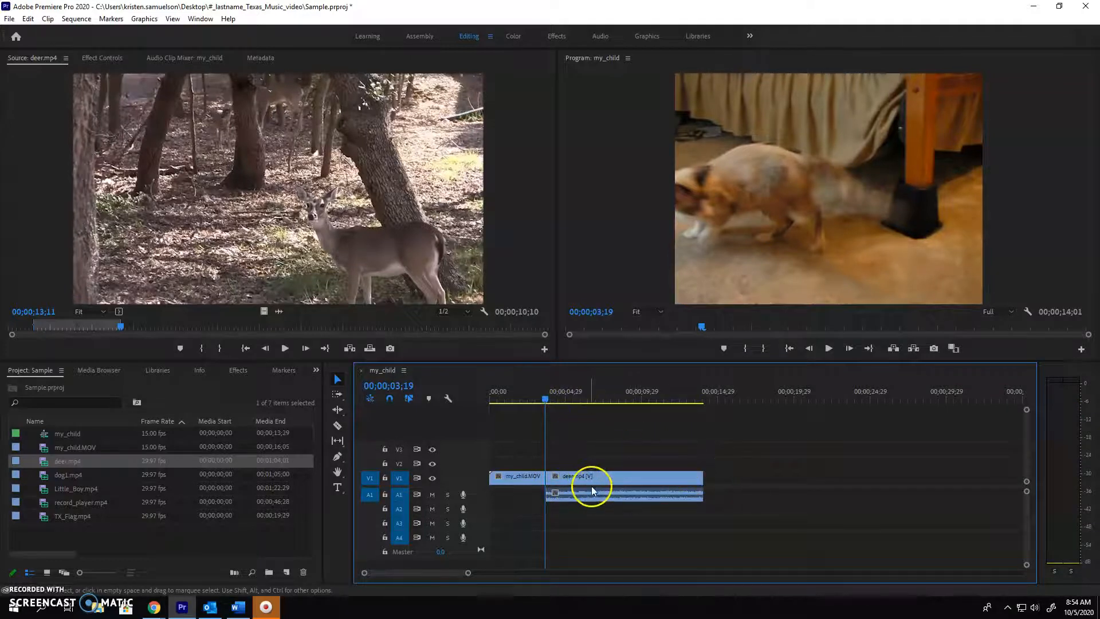
Undo the overwrite and insert the marked deer.mp4 segment at the end of my_child.MOV, at 00;00;08;13
{"action": "key", "text": "ctrl+z"}
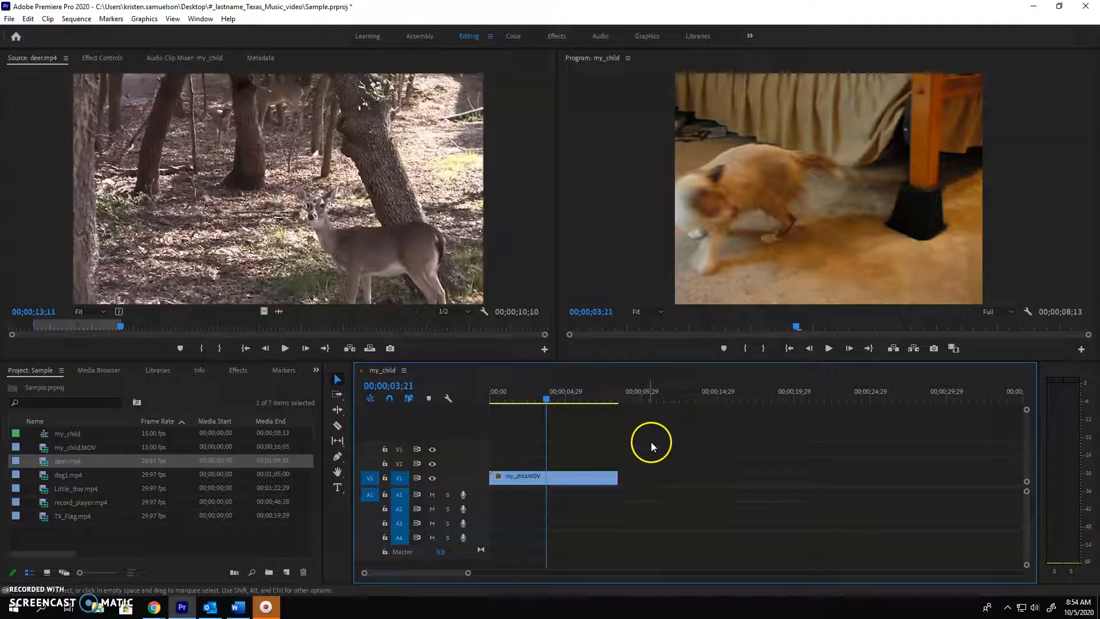
{"action": "left_click", "coordinate": [616, 397]}
{"action": "left_click", "coordinate": [828, 348]}
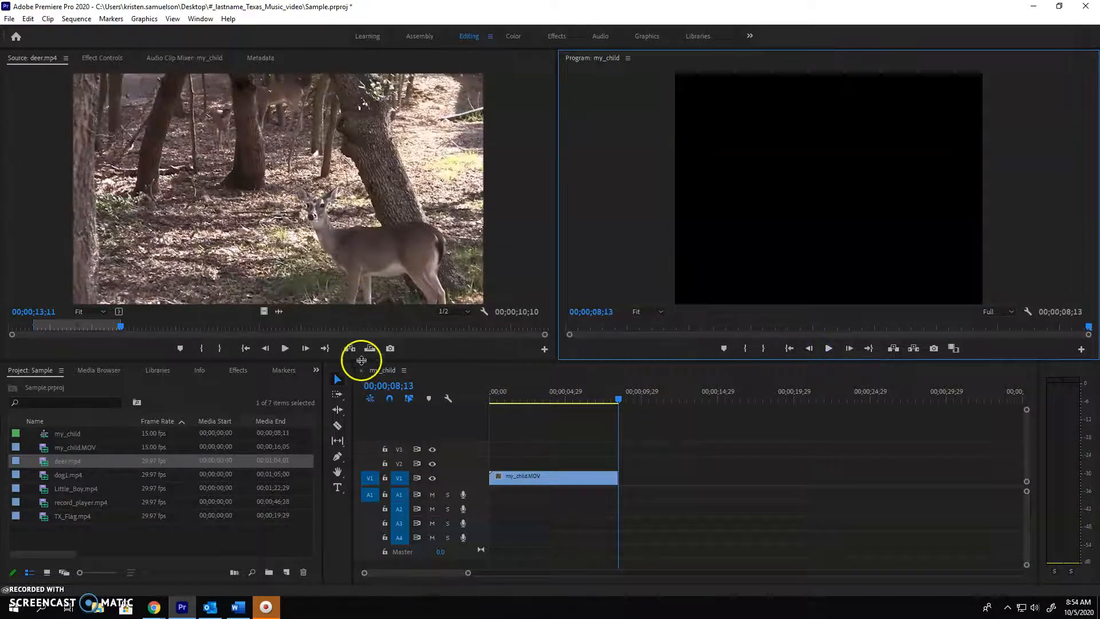
{"action": "left_click", "coordinate": [350, 348]}
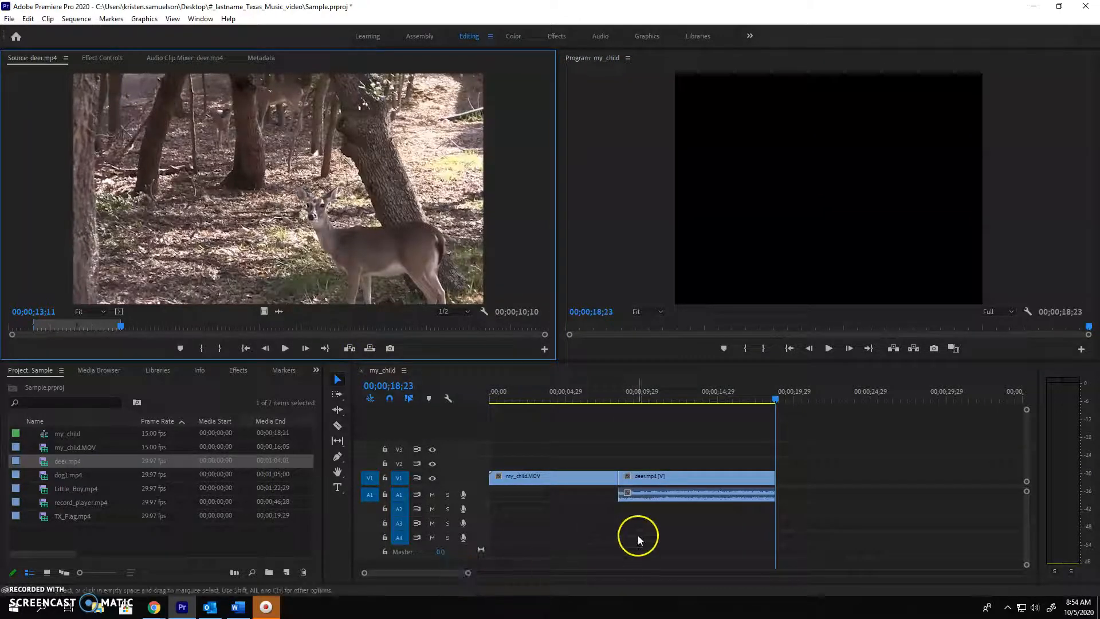
View deer.mp4 in the sequence at 00;00;12;07 and apply Scale to Frame Size to the clip
{"action": "left_click", "coordinate": [677, 385]}
{"action": "left_click", "coordinate": [681, 402]}
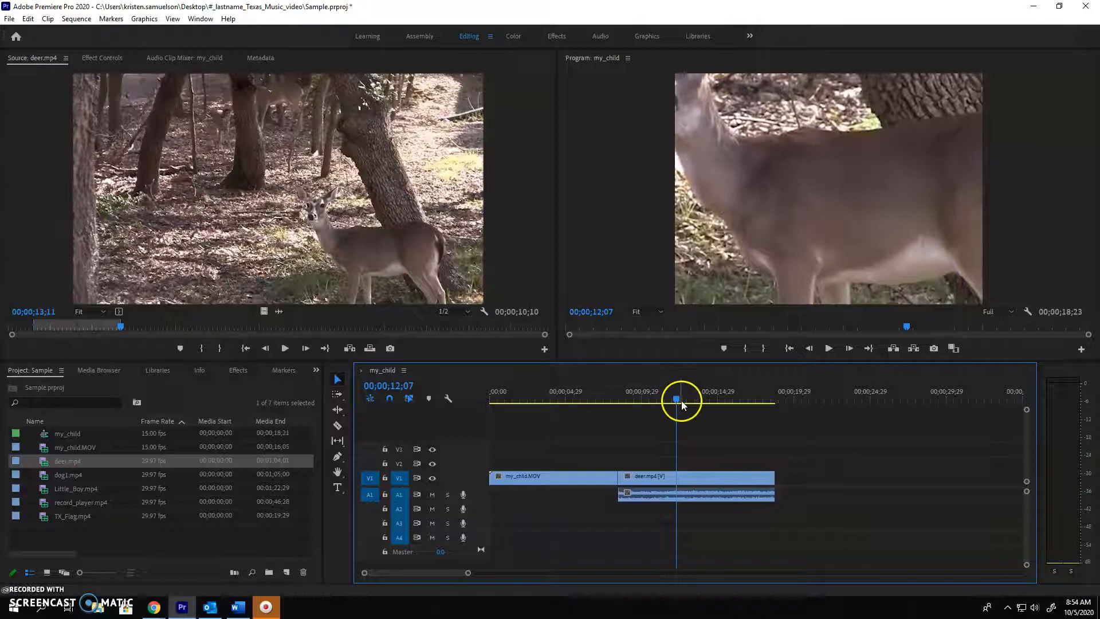
{"action": "right_click", "coordinate": [691, 479]}
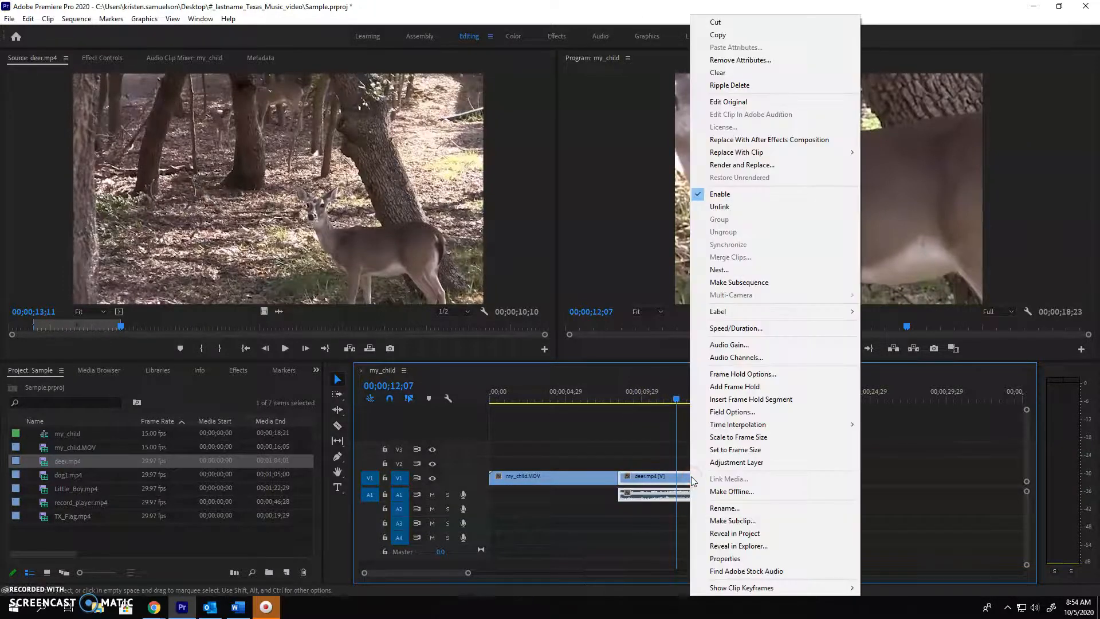
{"action": "left_click", "coordinate": [730, 437]}
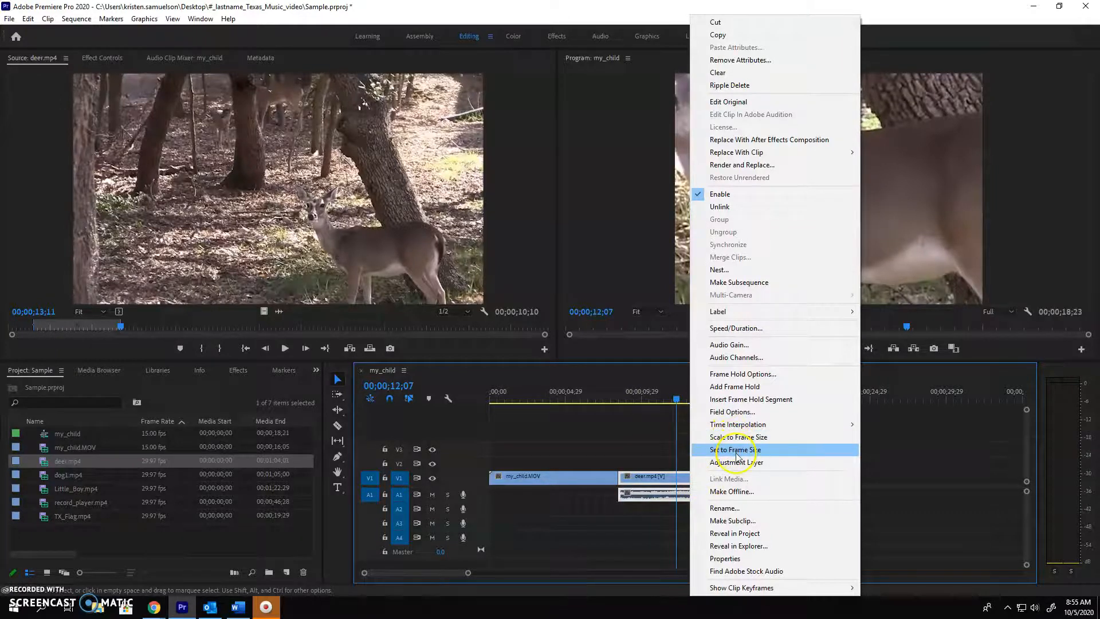
{"action": "left_click", "coordinate": [736, 437]}
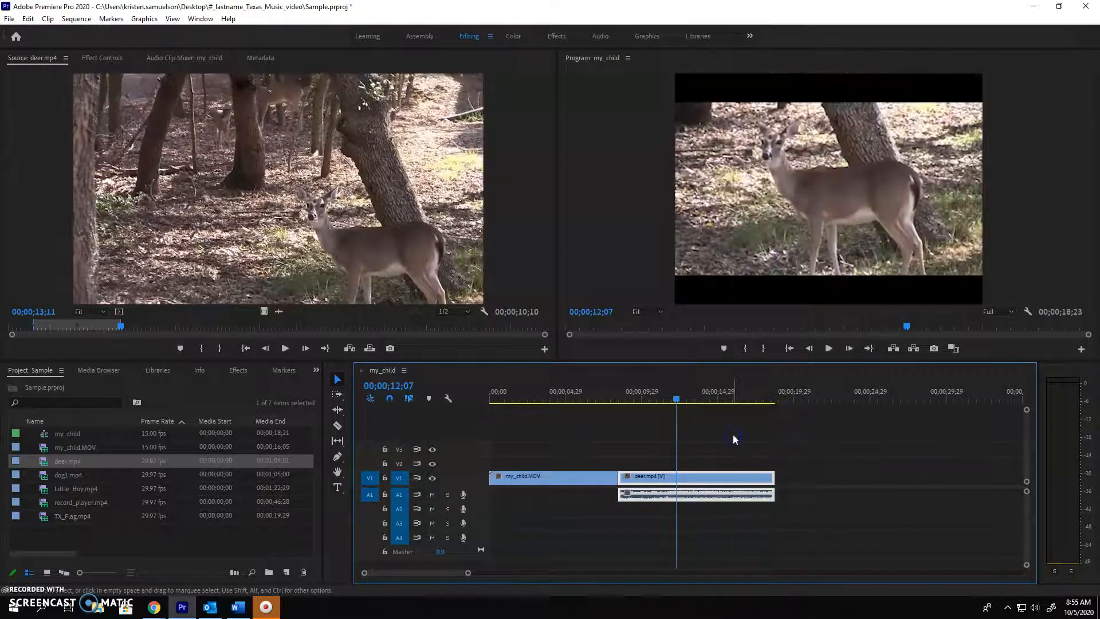
View my_child.MOV in the sequence at 00;00;05;19 and apply Scale to Frame Size to the clip
{"action": "left_click", "coordinate": [716, 475]}
{"action": "left_click", "coordinate": [561, 480]}
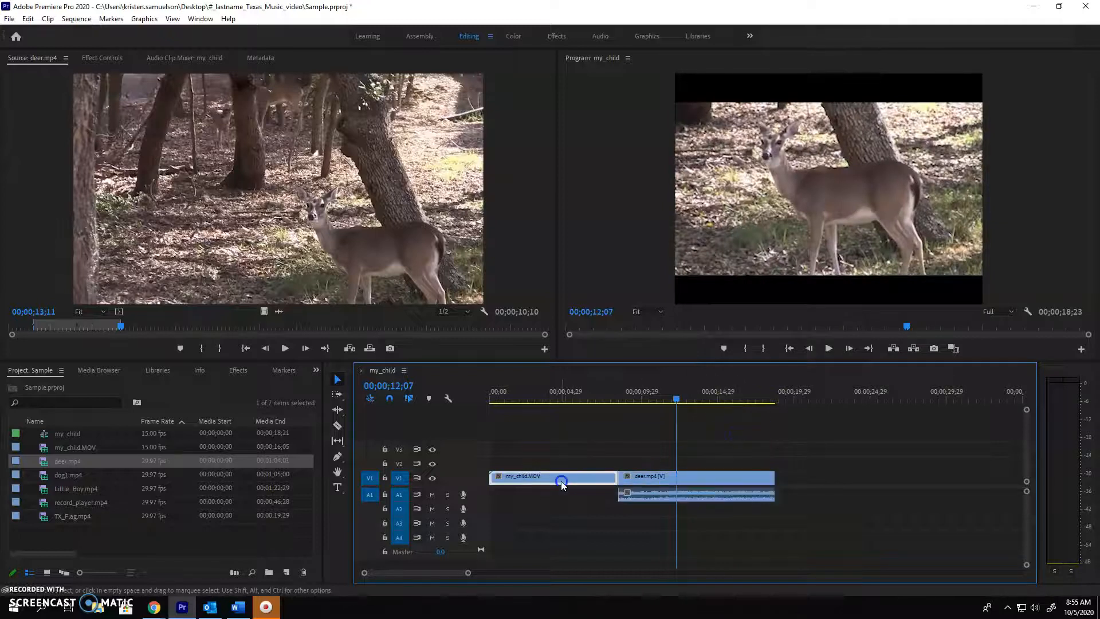
{"action": "left_click", "coordinate": [576, 391]}
{"action": "right_click", "coordinate": [583, 476]}
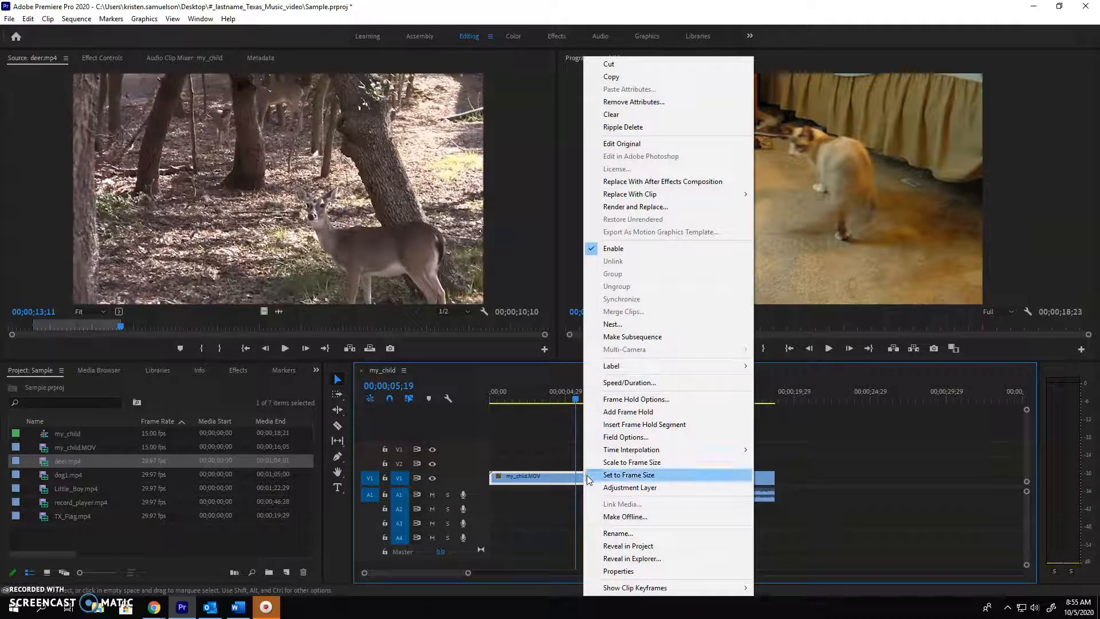
{"action": "left_click", "coordinate": [617, 461]}
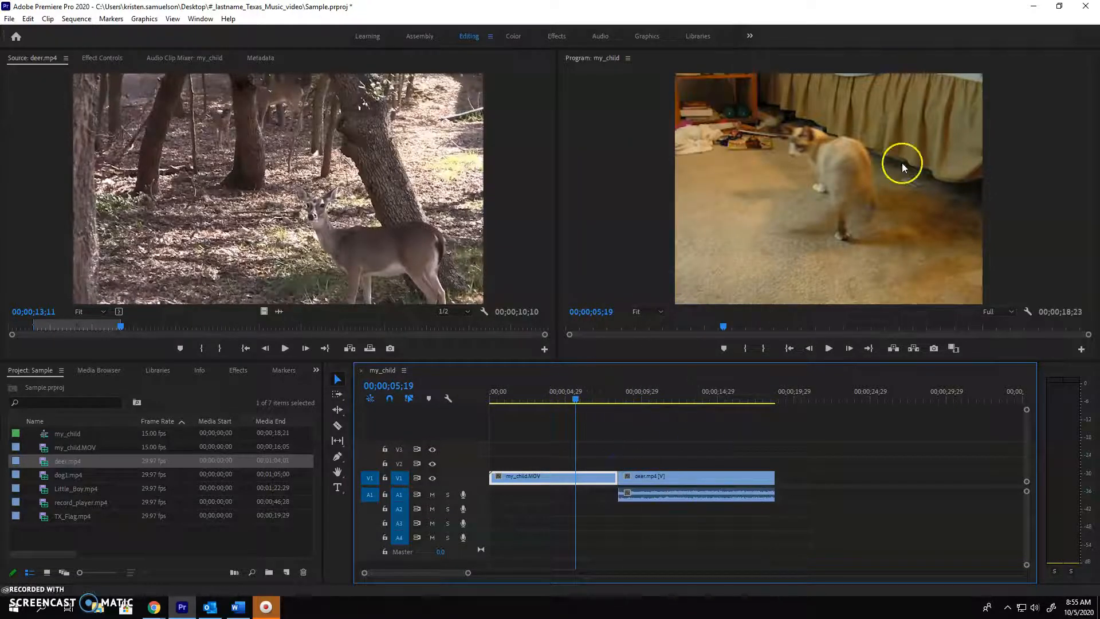
Enlarge the deer.mp4 picture in the Program monitor until it fills the frame, and scrub to the clip's end at 00;00;18;21
{"action": "left_click_drag", "start_coordinate": [574, 400], "coordinate": [633, 393]}
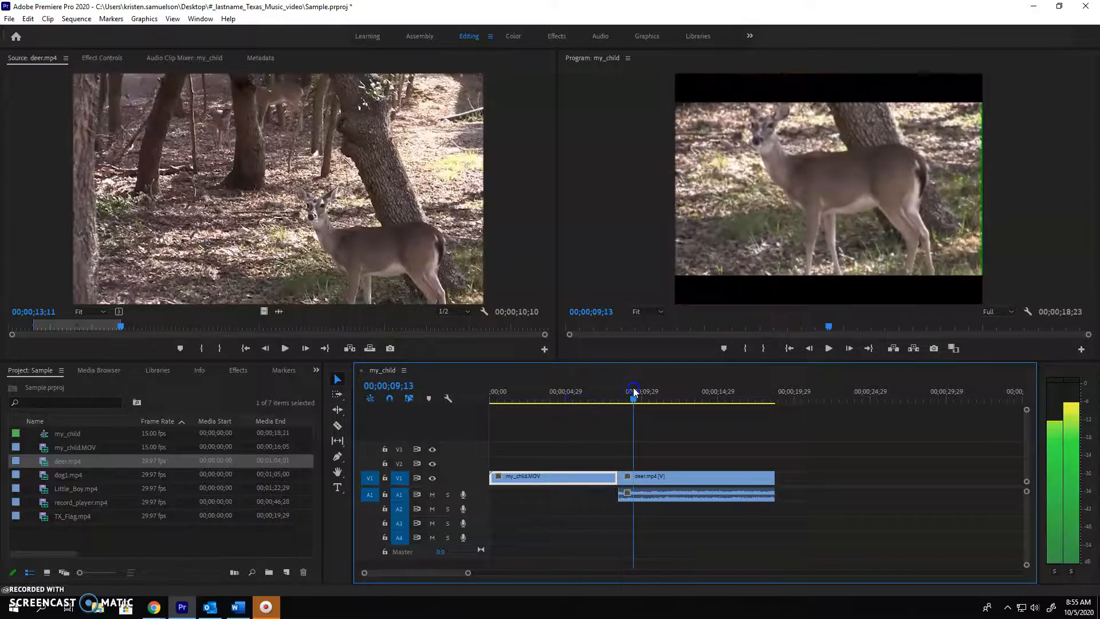
{"action": "left_click", "coordinate": [837, 235]}
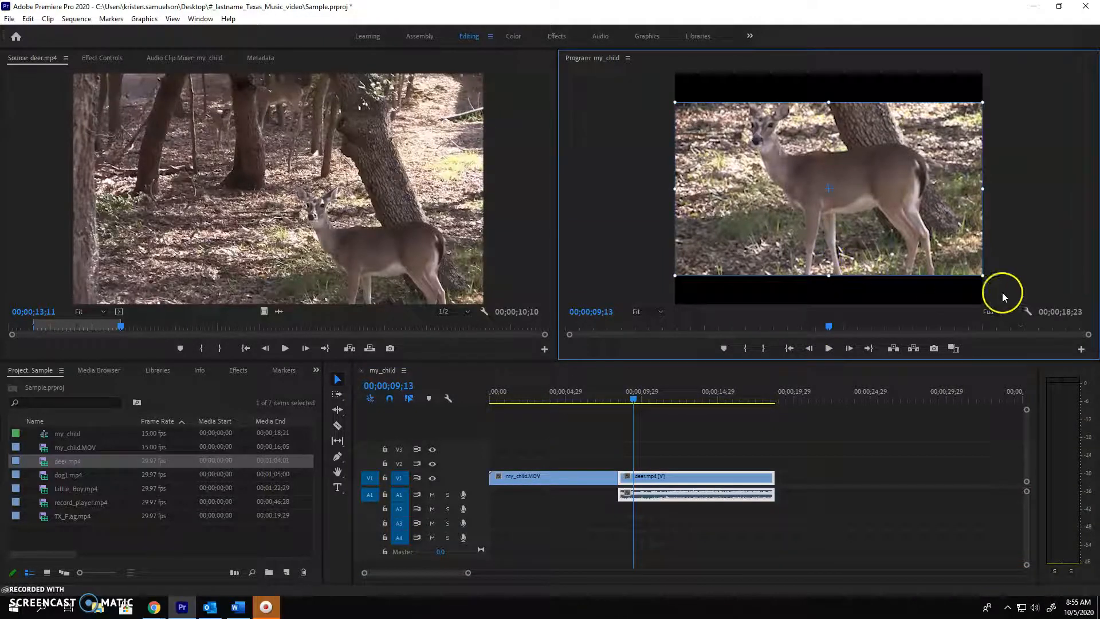
{"action": "left_click_drag", "start_coordinate": [983, 275], "coordinate": [1021, 304]}
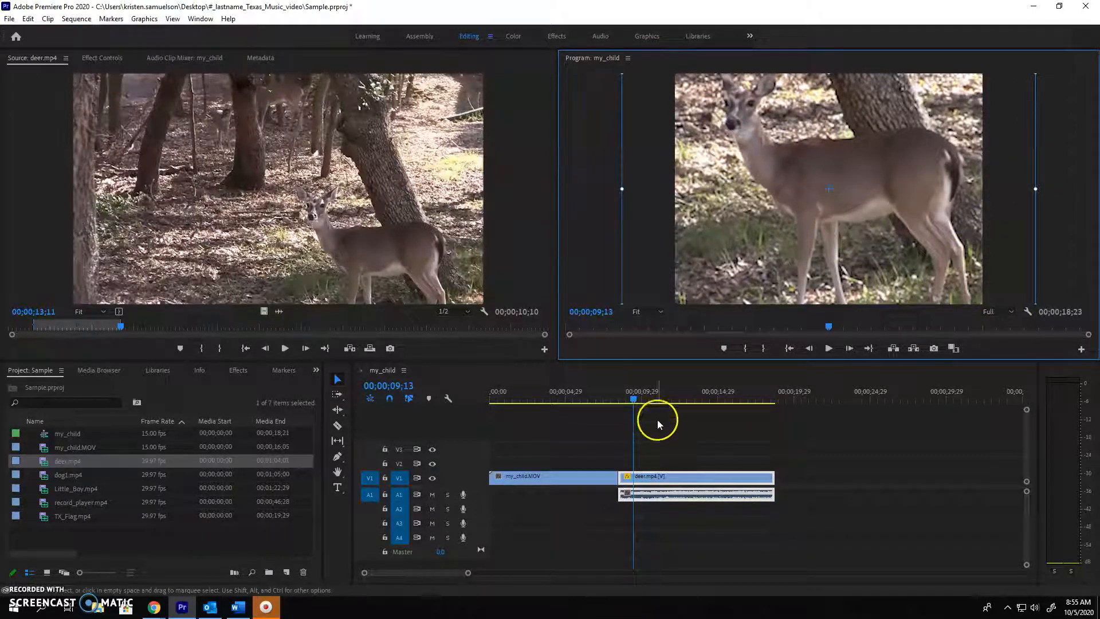
{"action": "left_click_drag", "start_coordinate": [634, 393], "coordinate": [775, 399]}
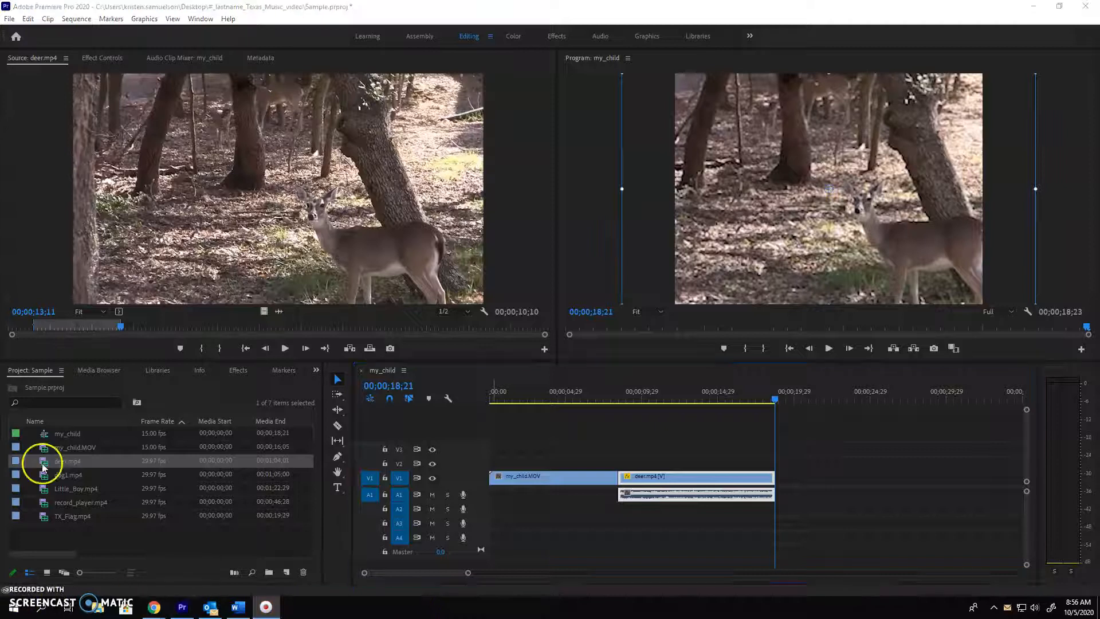
Open dog1.mp4 in the Source monitor, preview it and mark its In point at 00;00;02;29
{"action": "left_click", "coordinate": [48, 476]}
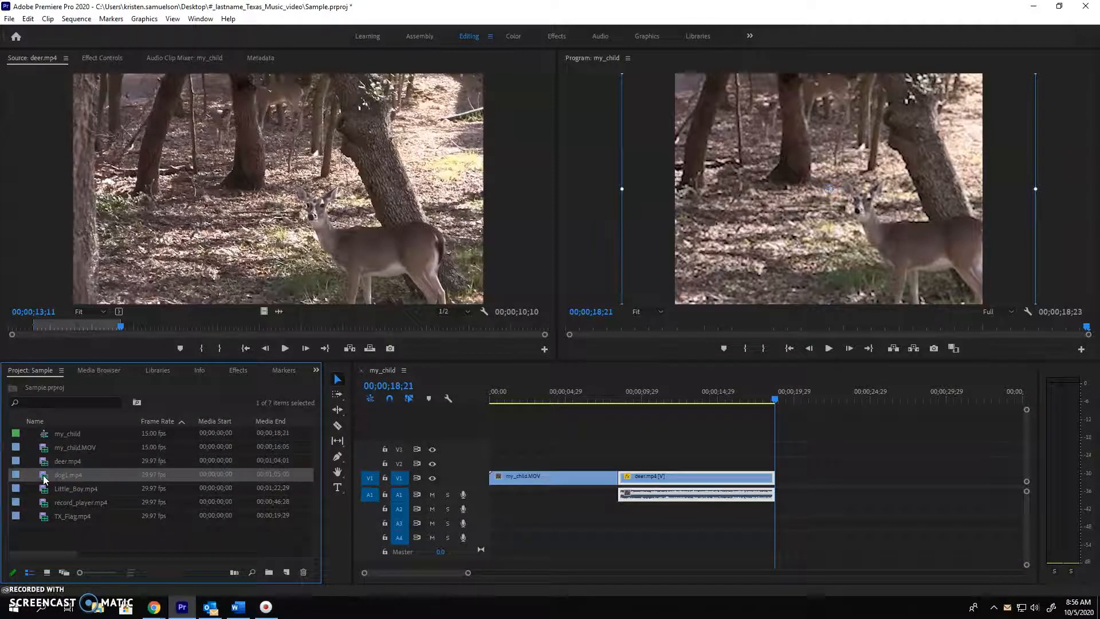
{"action": "double_click", "coordinate": [43, 475]}
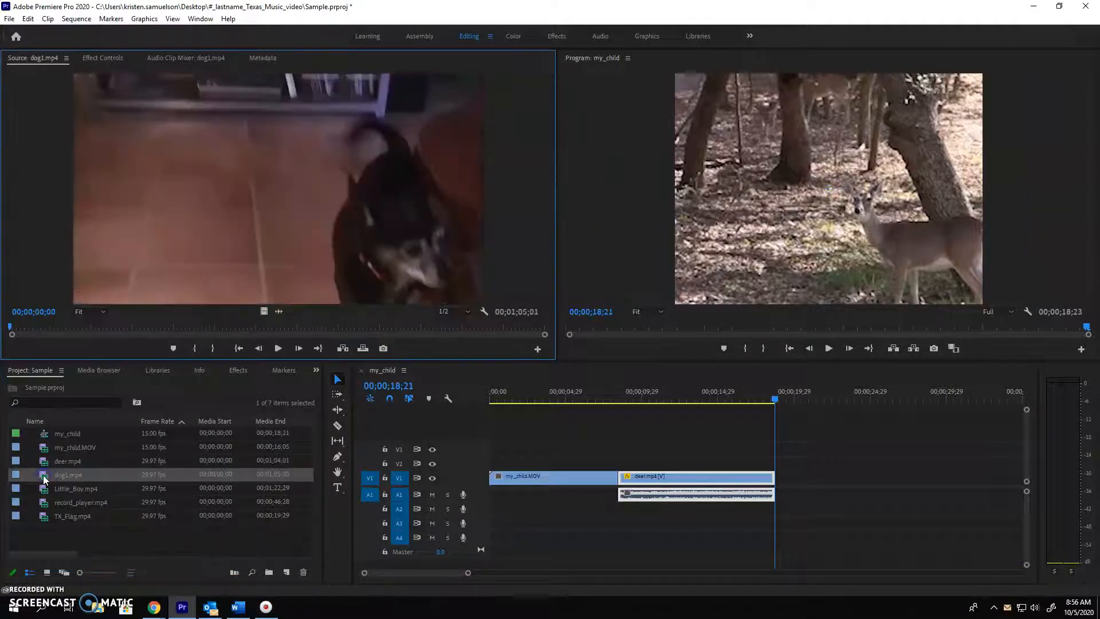
{"action": "left_click", "coordinate": [286, 344]}
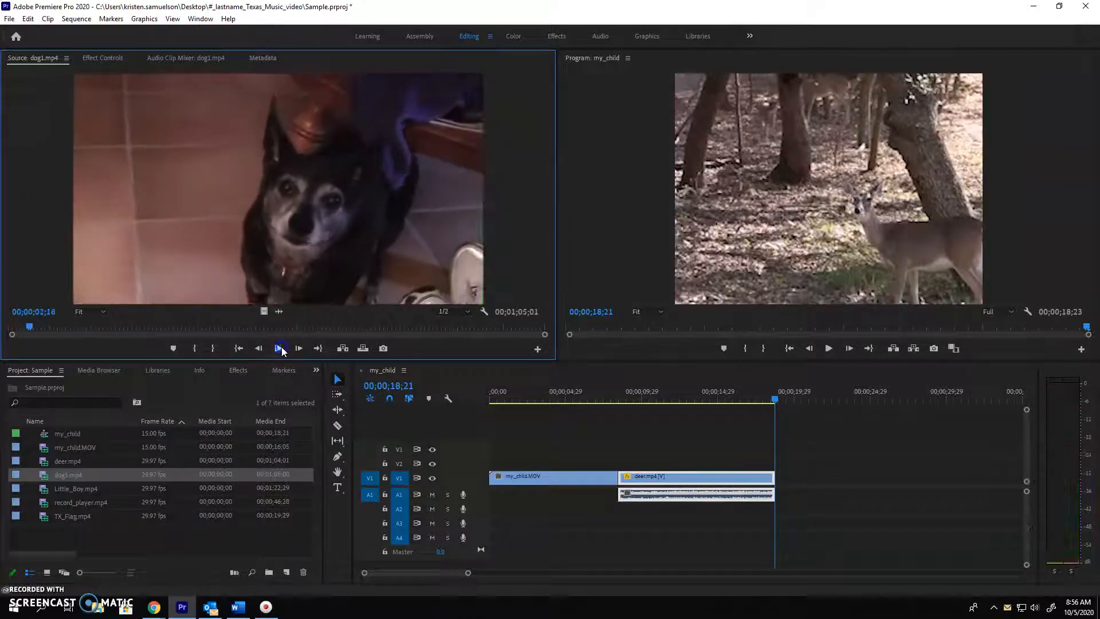
{"action": "left_click", "coordinate": [281, 347]}
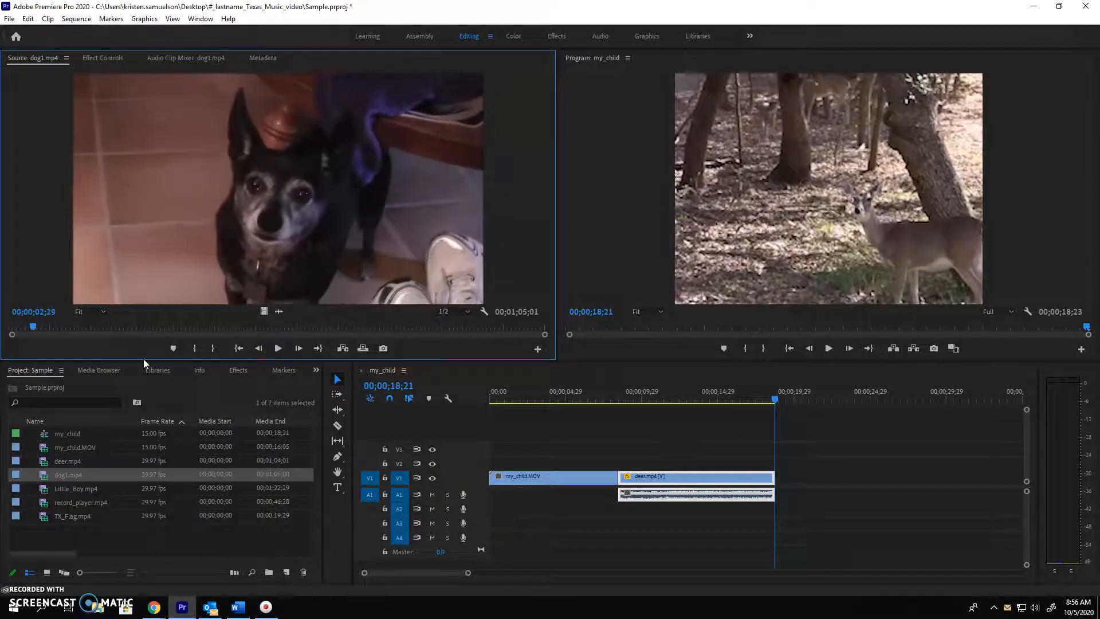
{"action": "left_click", "coordinate": [196, 349]}
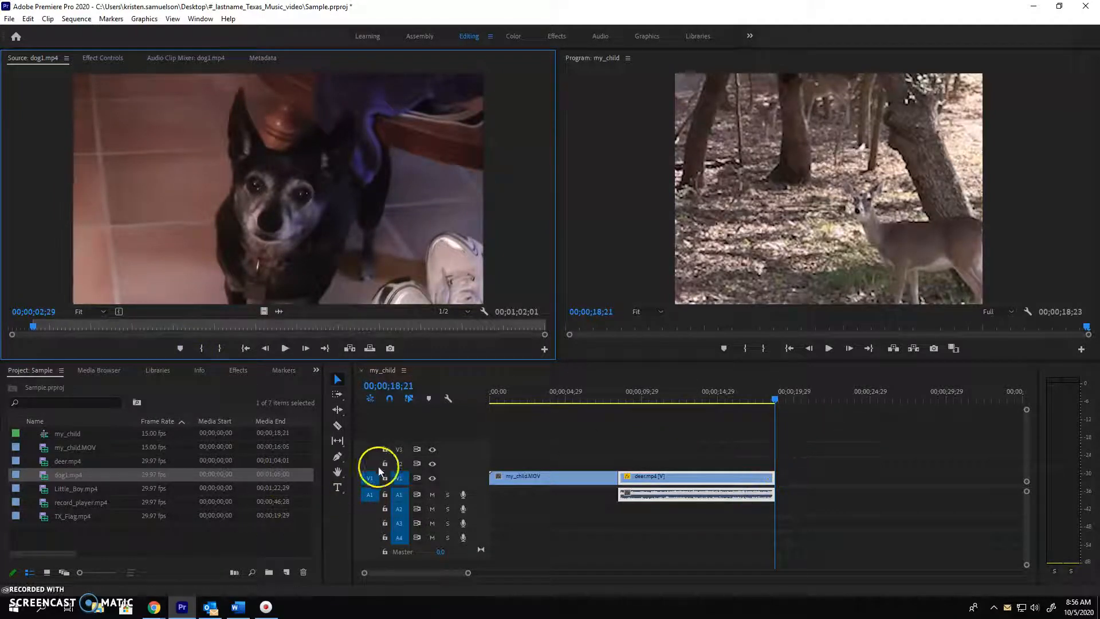
Play dog1.mp4 from its In point and mark the Out point at 00;00;18;20
{"action": "left_click", "coordinate": [285, 348]}
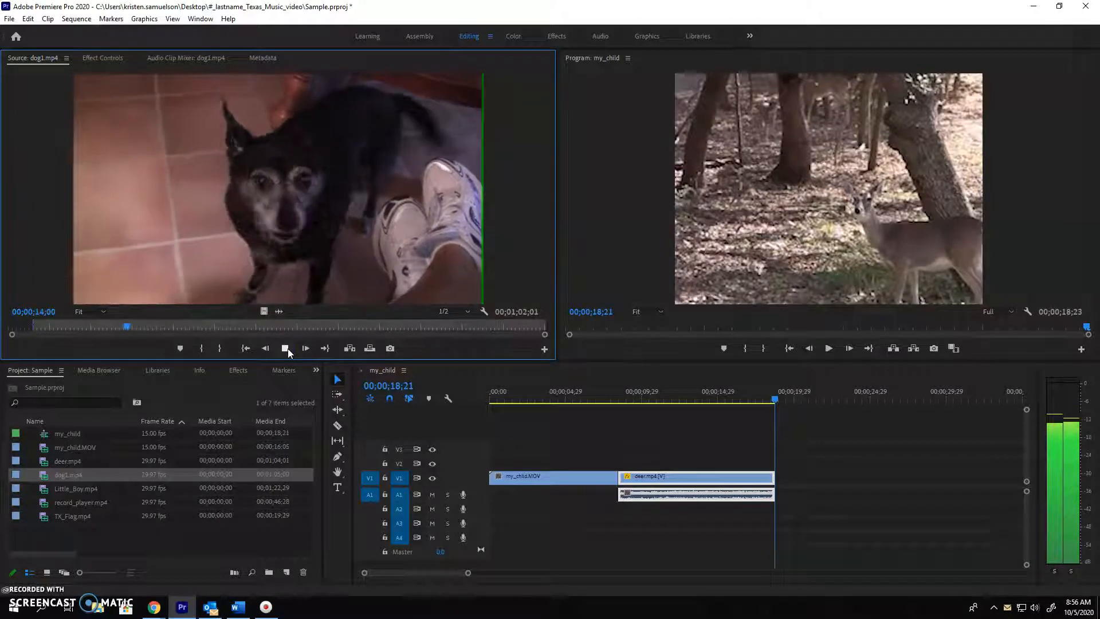
{"action": "left_click", "coordinate": [245, 349]}
{"action": "left_click", "coordinate": [286, 348]}
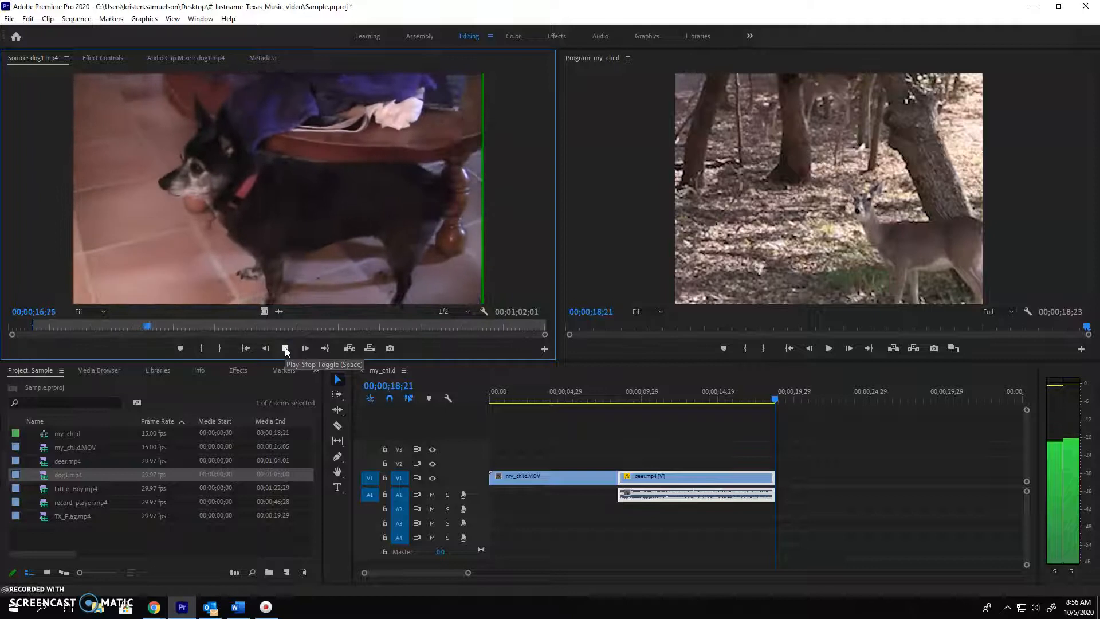
{"action": "left_click", "coordinate": [285, 348]}
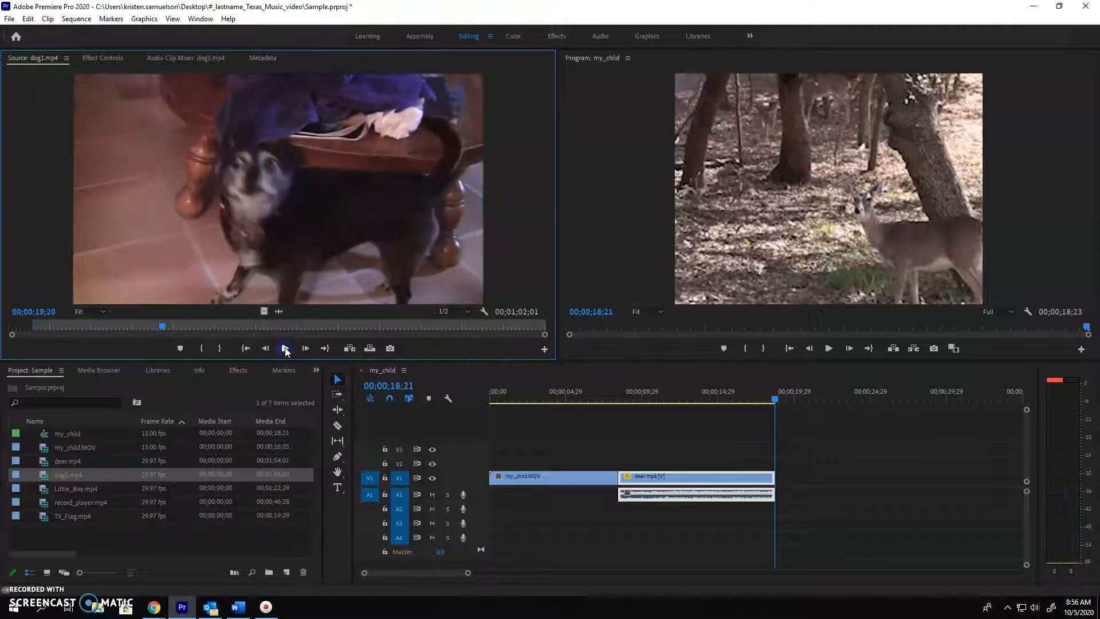
{"action": "left_click", "coordinate": [220, 349]}
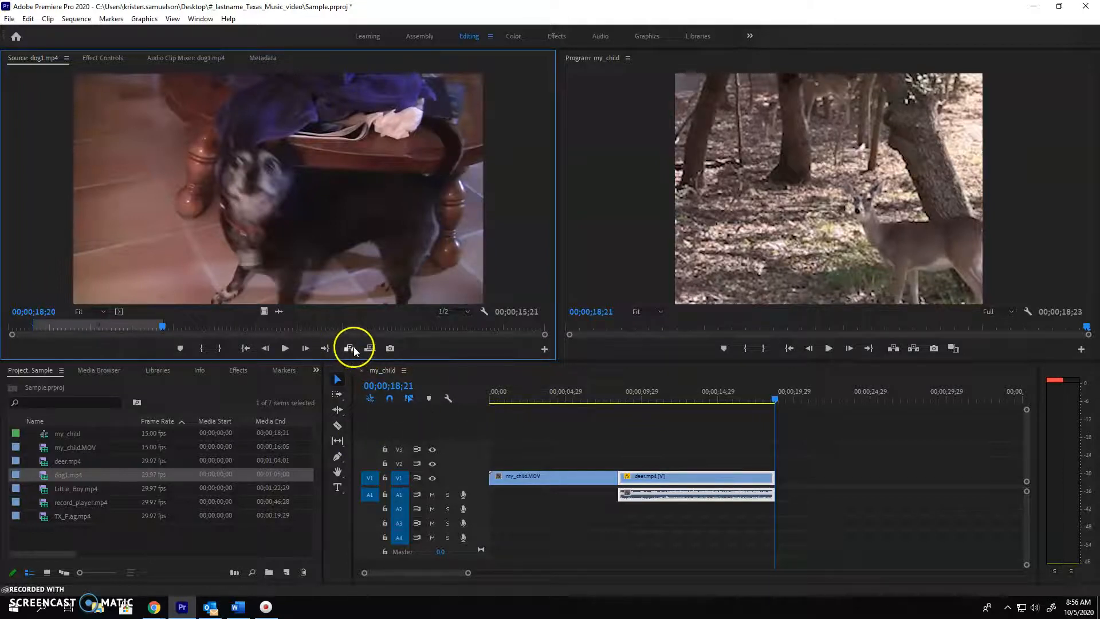
Add the marked dog1.mp4 segment directly after deer.mp4, with its video on track V2 and its audio on track A2
{"action": "left_click_drag", "start_coordinate": [350, 348], "coordinate": [805, 487]}
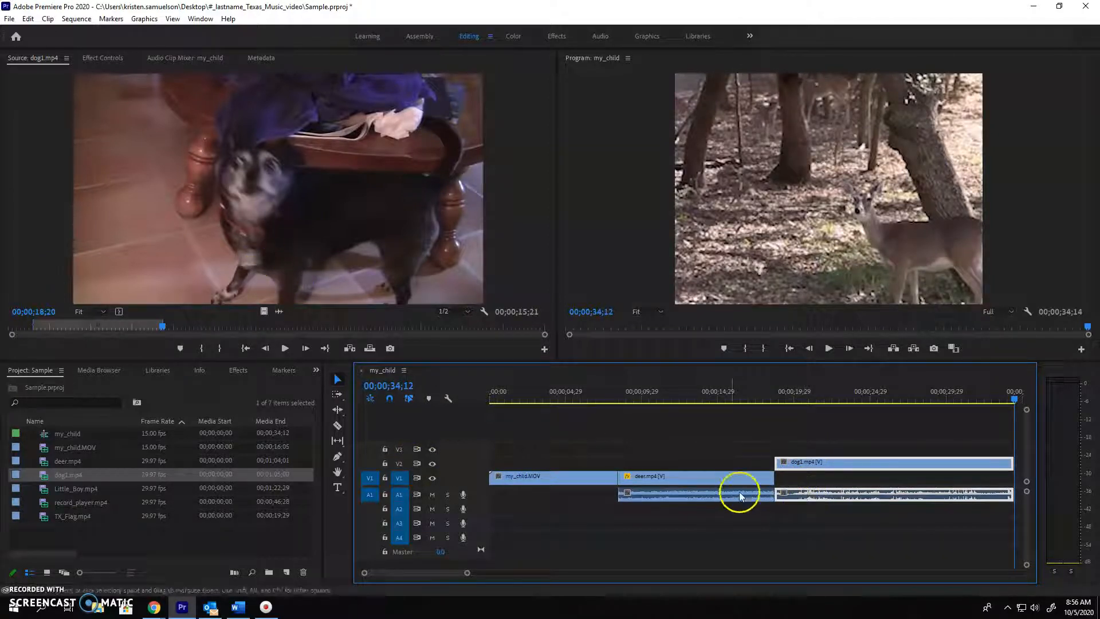
{"action": "left_click_drag", "start_coordinate": [813, 500], "coordinate": [812, 514]}
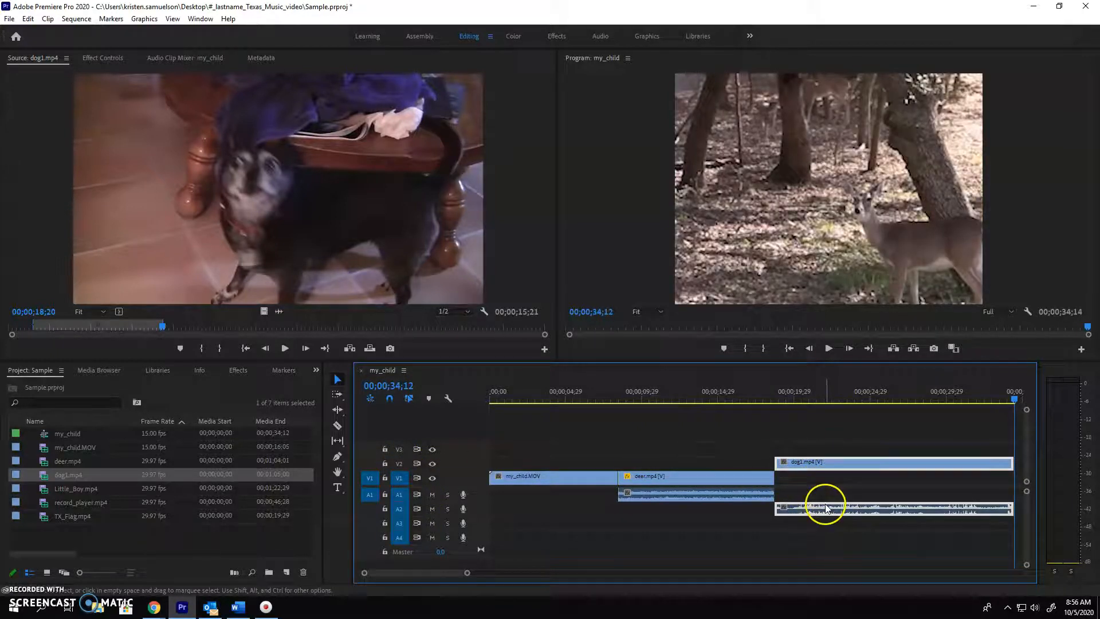
{"action": "mouse_move", "coordinate": [818, 460]}
{"action": "left_mouse_down"}
{"action": "mouse_move", "coordinate": [891, 461]}
{"action": "mouse_move", "coordinate": [821, 466]}
{"action": "left_mouse_up"}
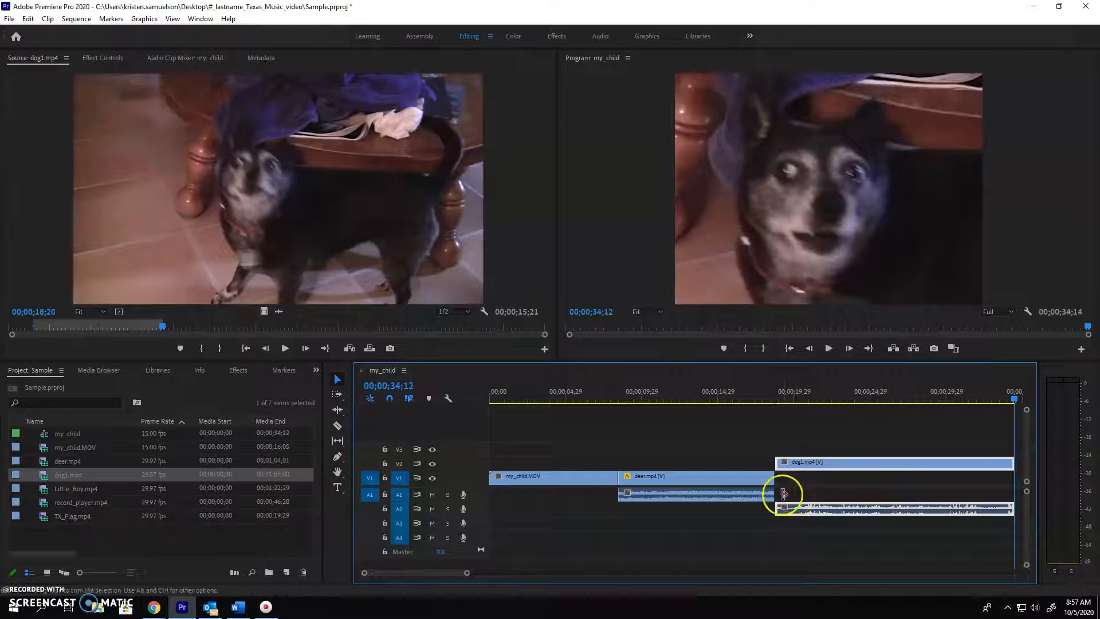
Apply Set to Frame Size to the dog1.mp4 clip in the timeline
{"action": "right_click", "coordinate": [828, 463]}
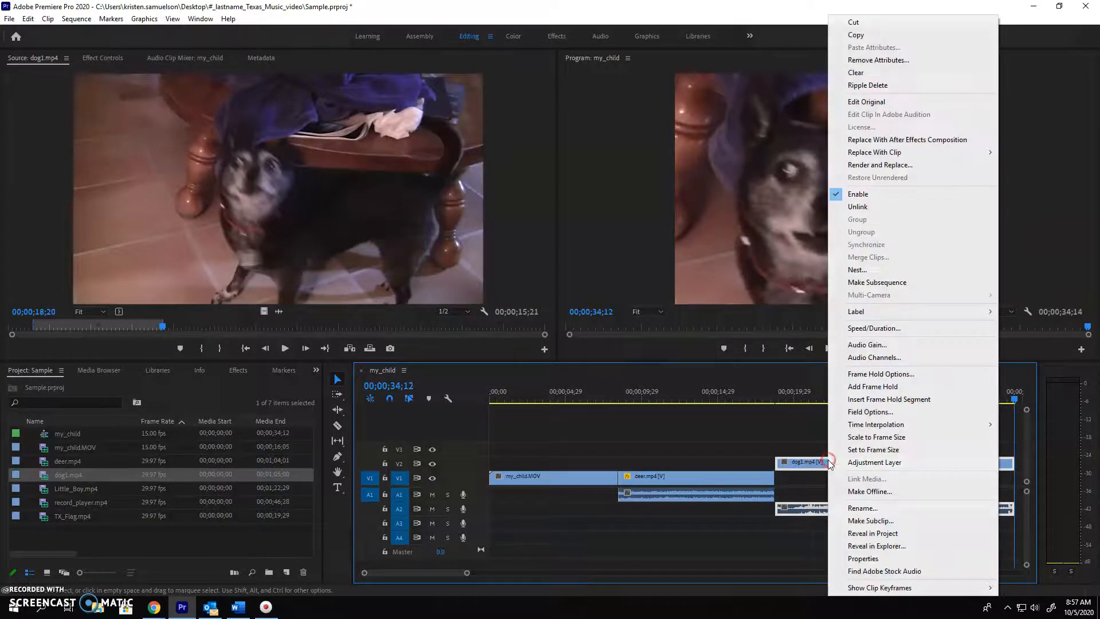
{"action": "mouse_move", "coordinate": [853, 428]}
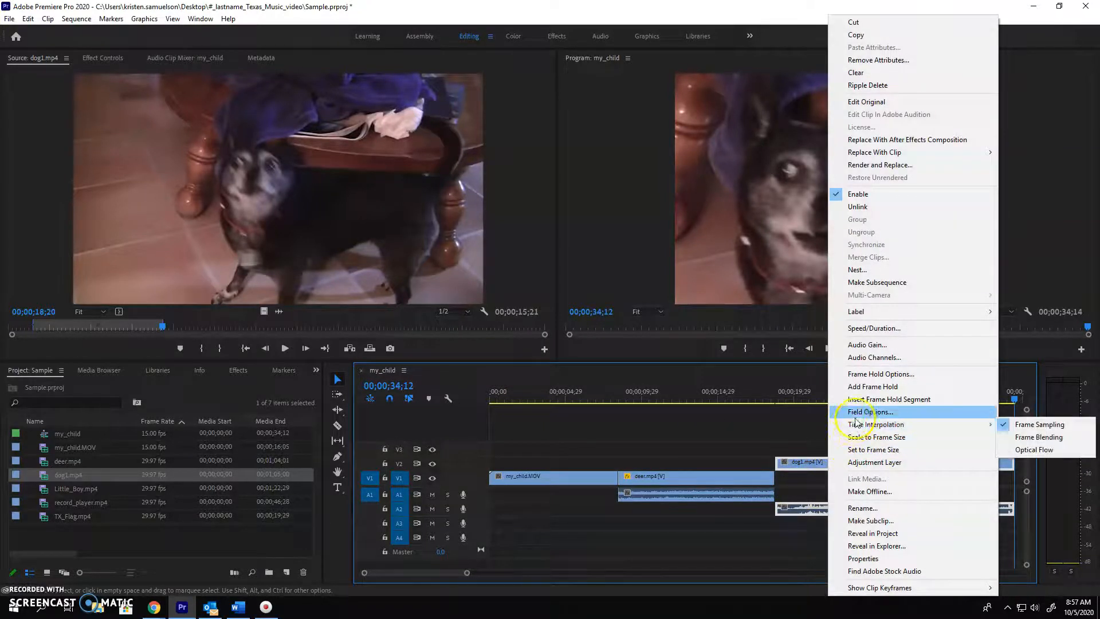
{"action": "left_click", "coordinate": [864, 449]}
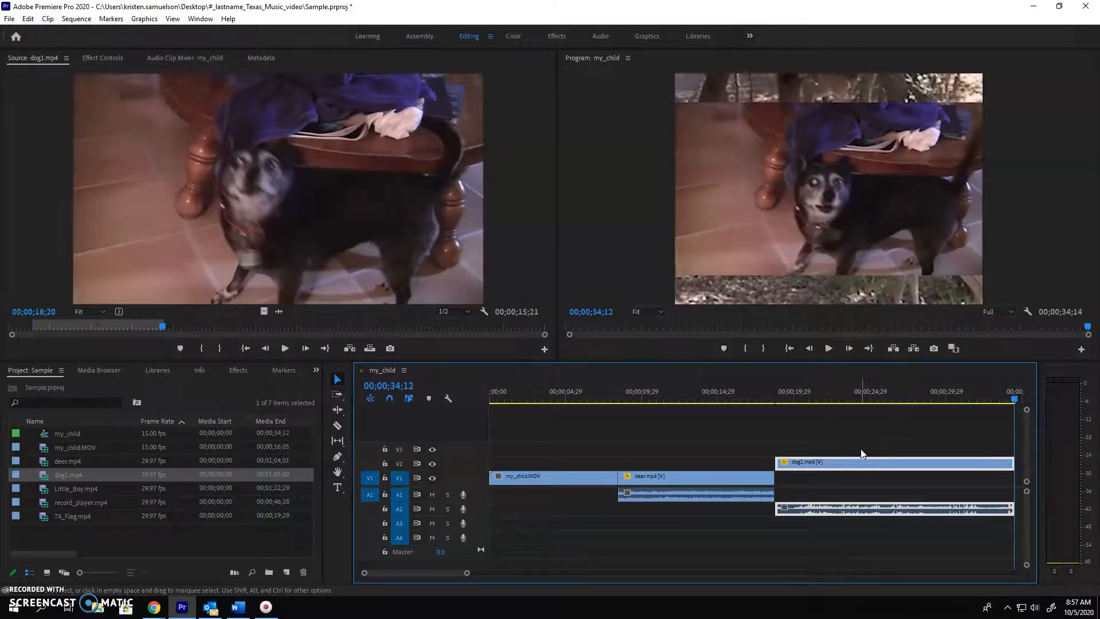
View dog1.mp4 at 00;00;24;23 and enlarge its picture in the Program monitor until it fills the frame
{"action": "left_click", "coordinate": [868, 397]}
{"action": "left_click", "coordinate": [897, 241]}
{"action": "left_click_drag", "start_coordinate": [984, 276], "coordinate": [1003, 307]}
{"action": "left_click", "coordinate": [1069, 226]}
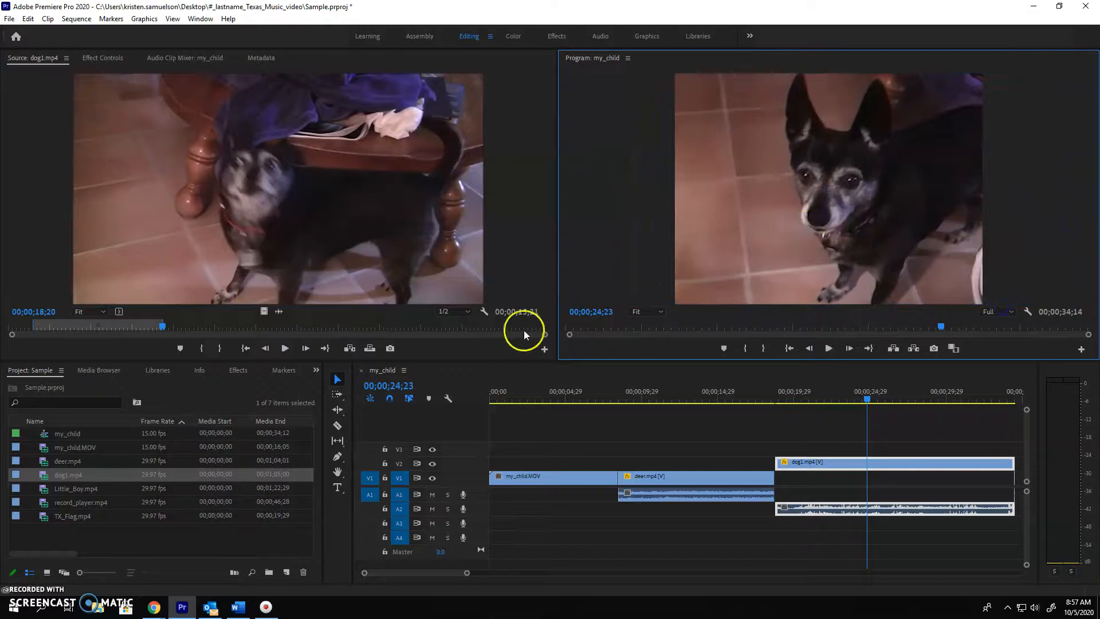